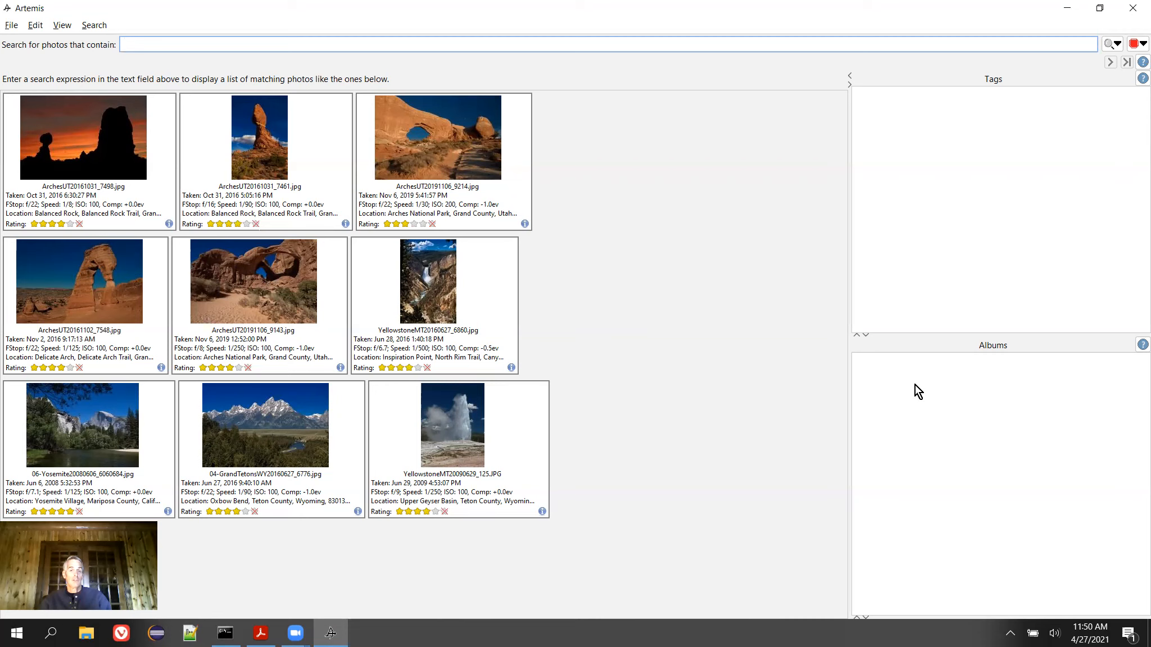
Create a new album named "Arches"
right_click(914, 385)
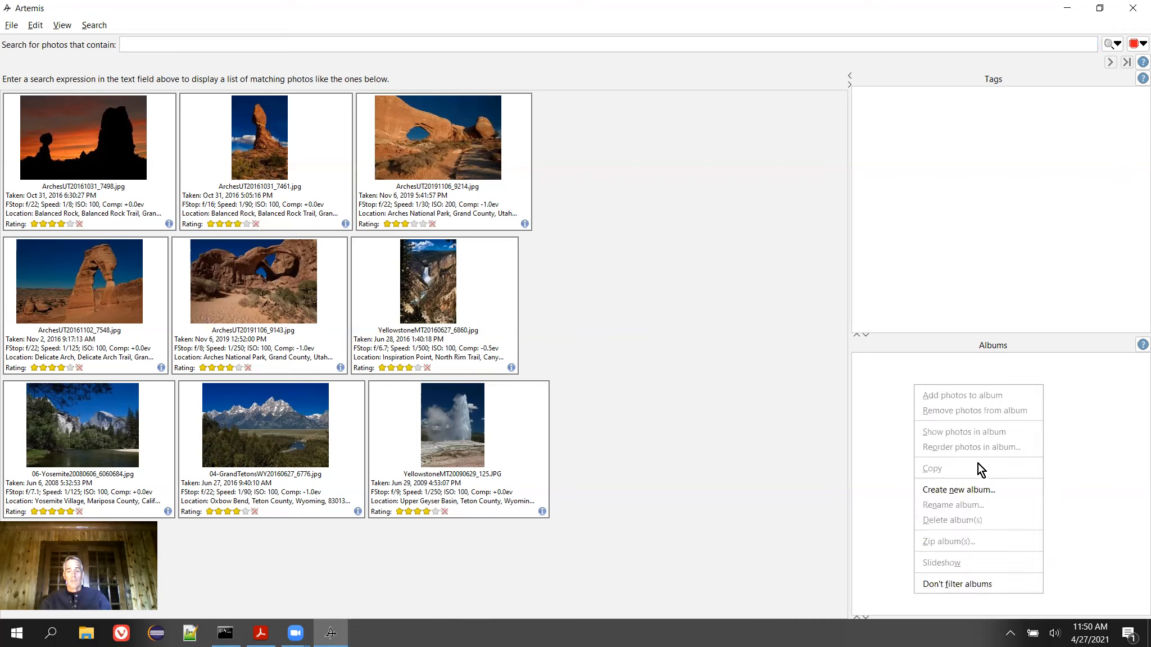
left_click(1008, 495)
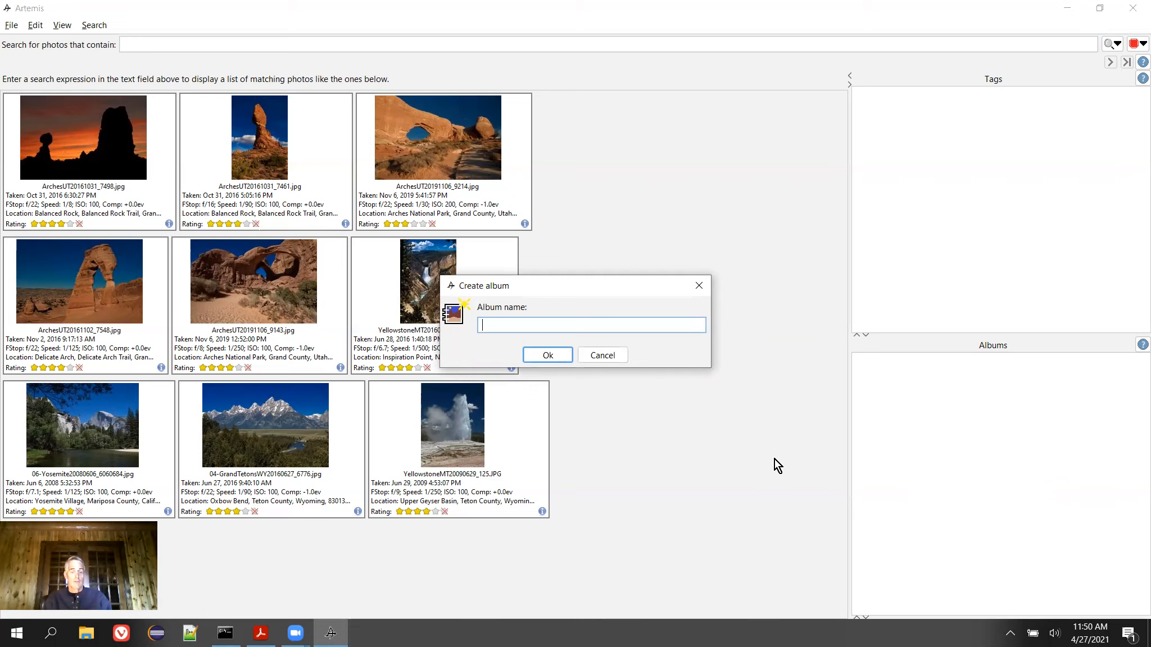
type("Arches")
key("Return")
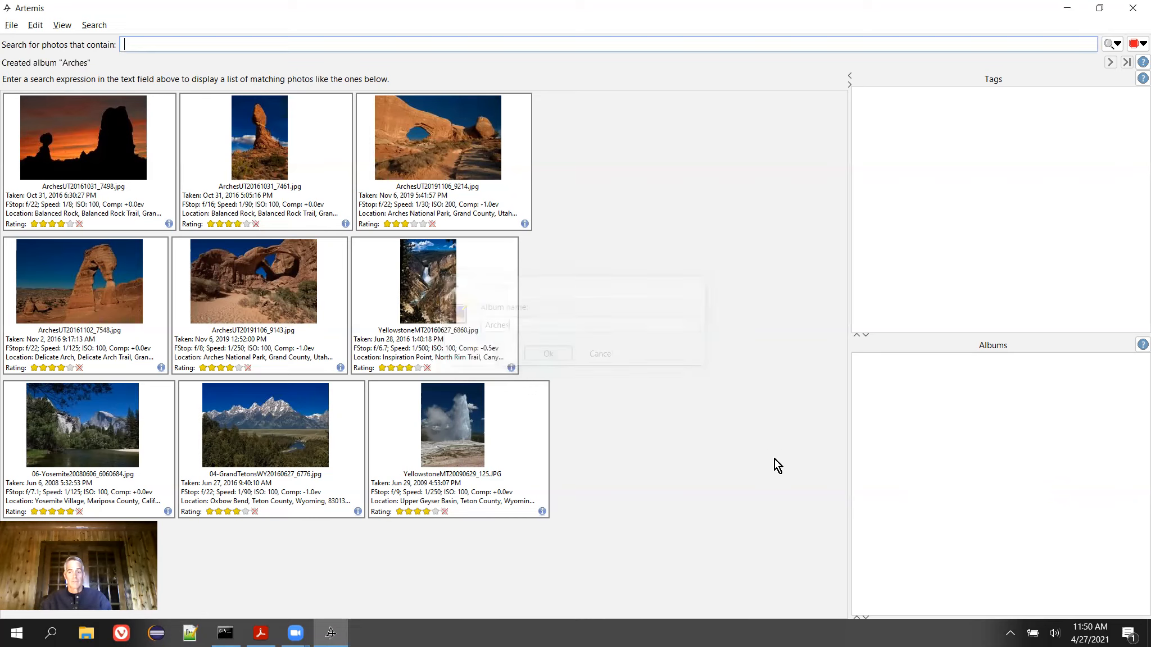
Turn off album filtering so that all albums are listed regardless of the selected photos
right_click(931, 393)
left_click(959, 593)
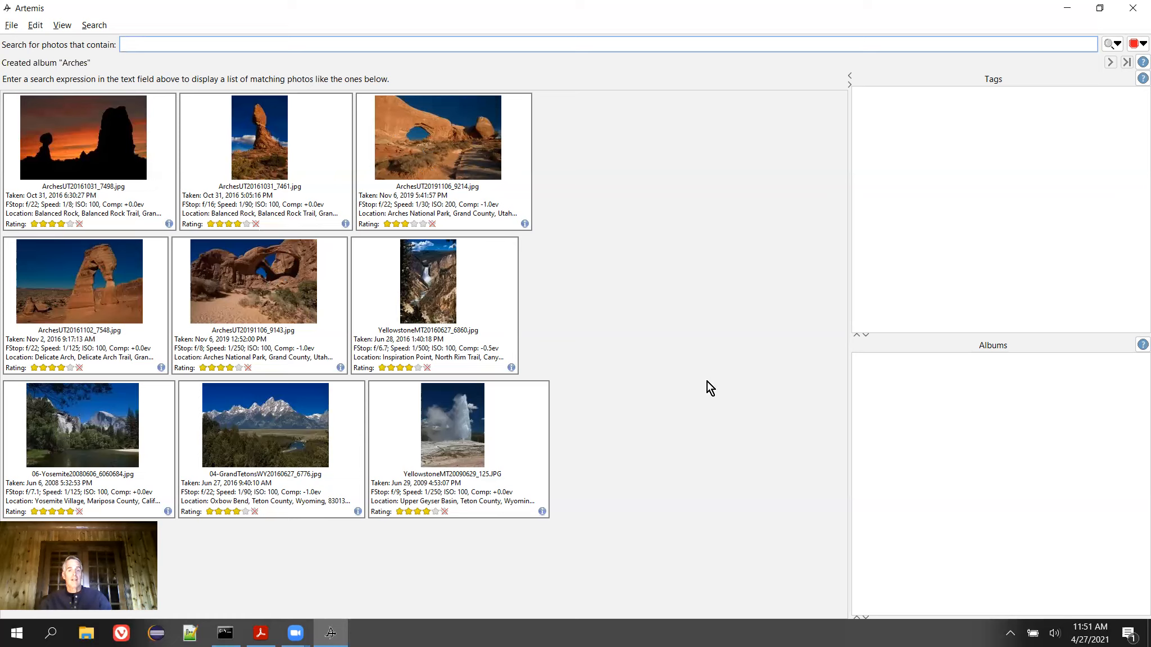
right_click(935, 390)
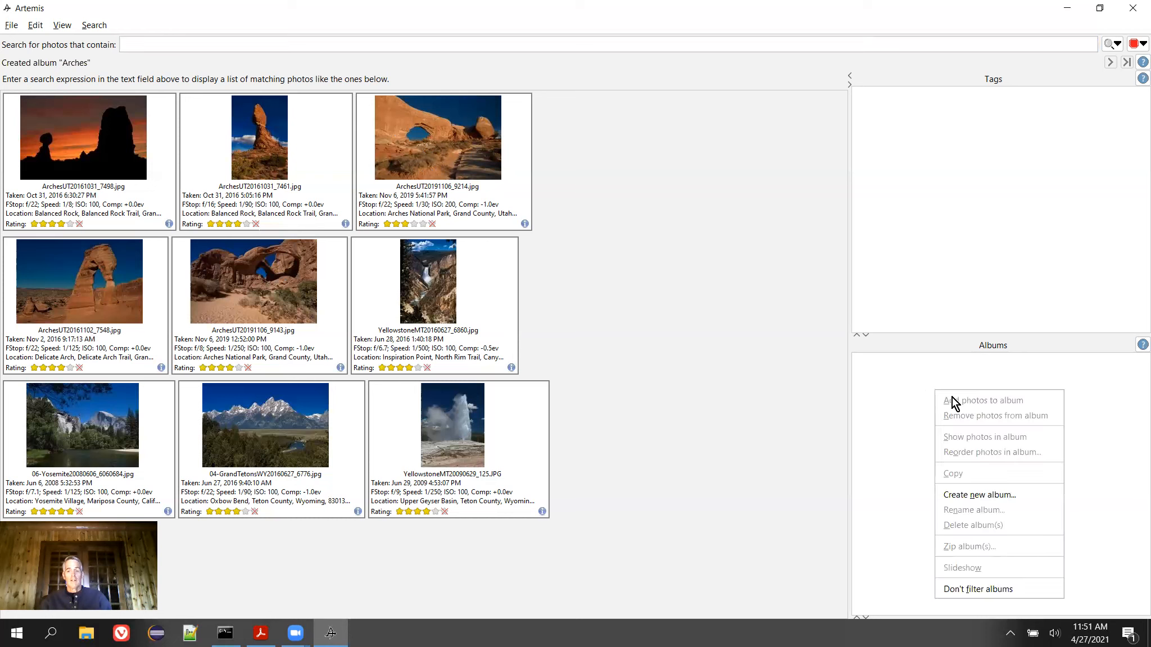
left_click(1018, 591)
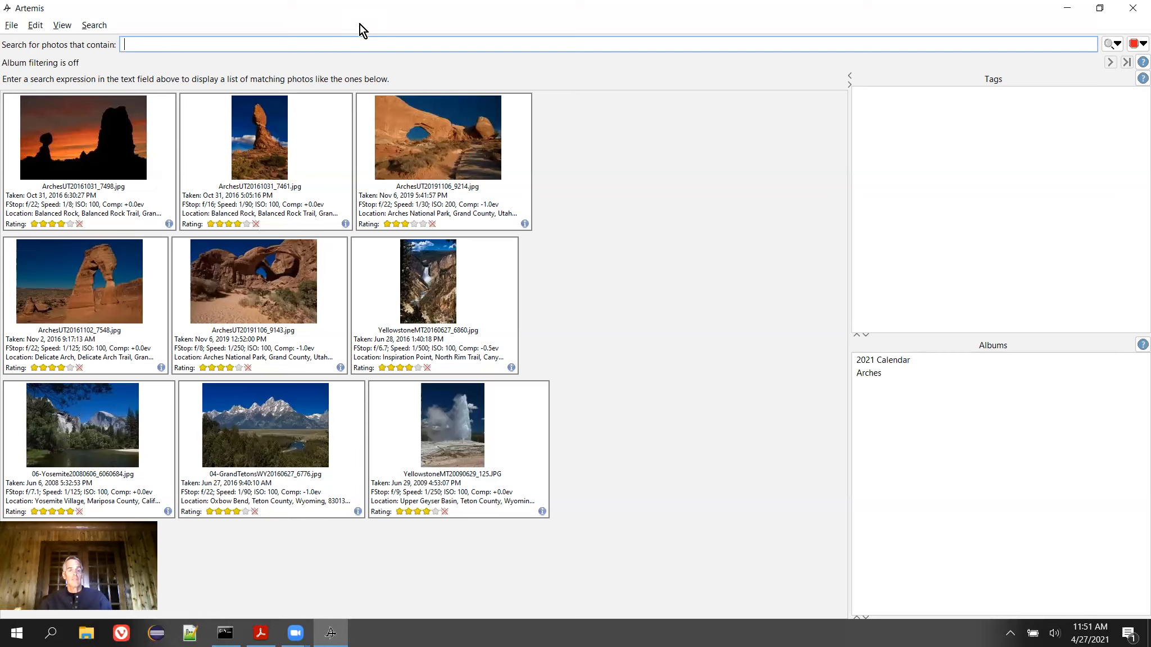
Search for photos containing "arches" and add the first 11 results to the Arches album
type("arches")
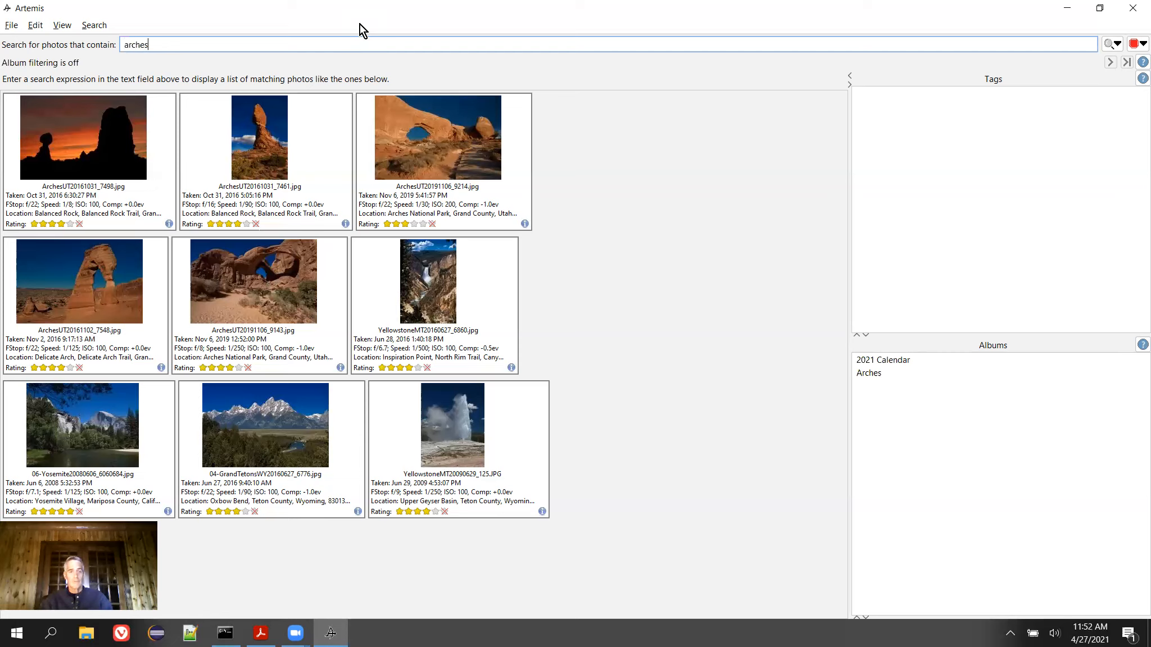
key("Return")
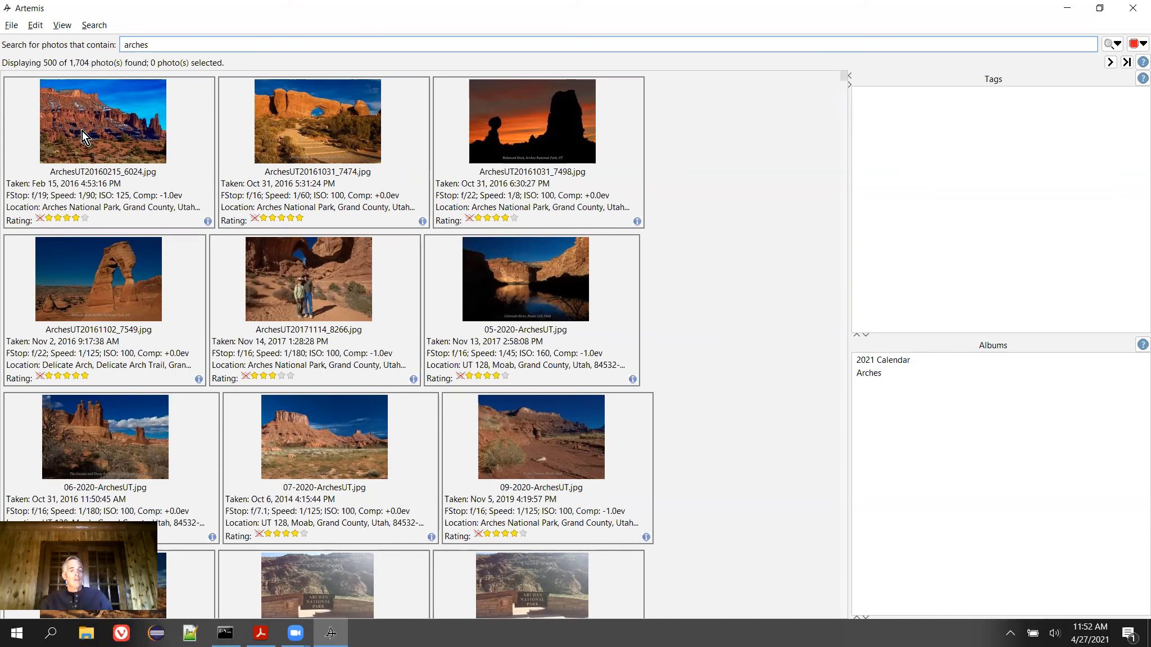
left_click(85, 169)
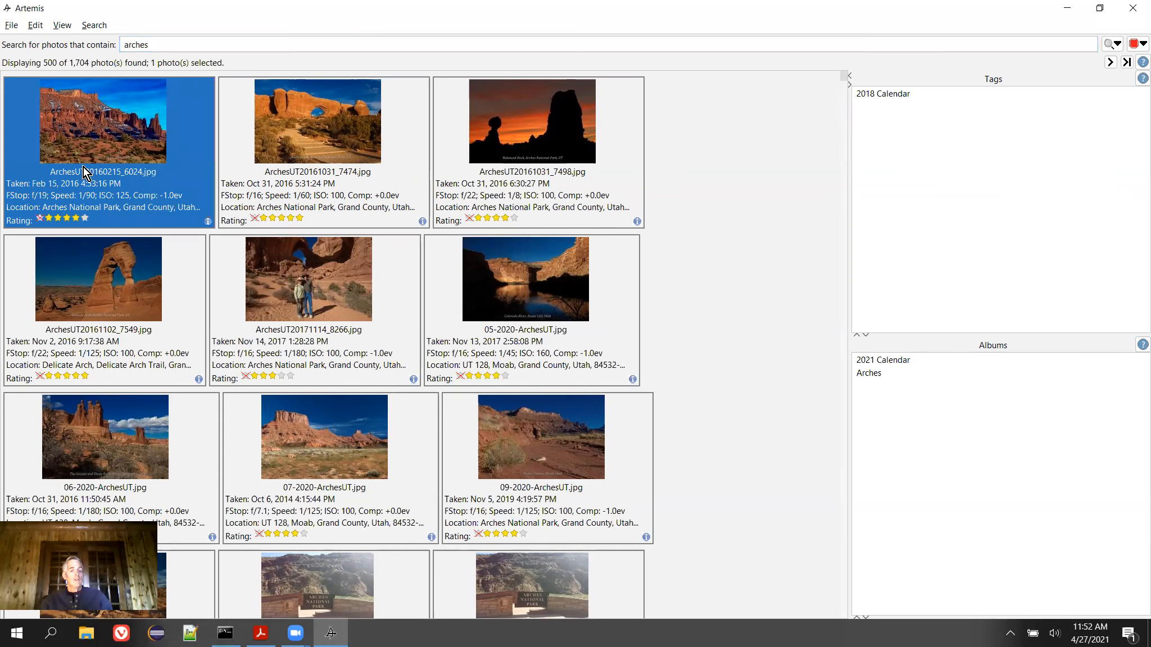
left_click(295, 582, "shift")
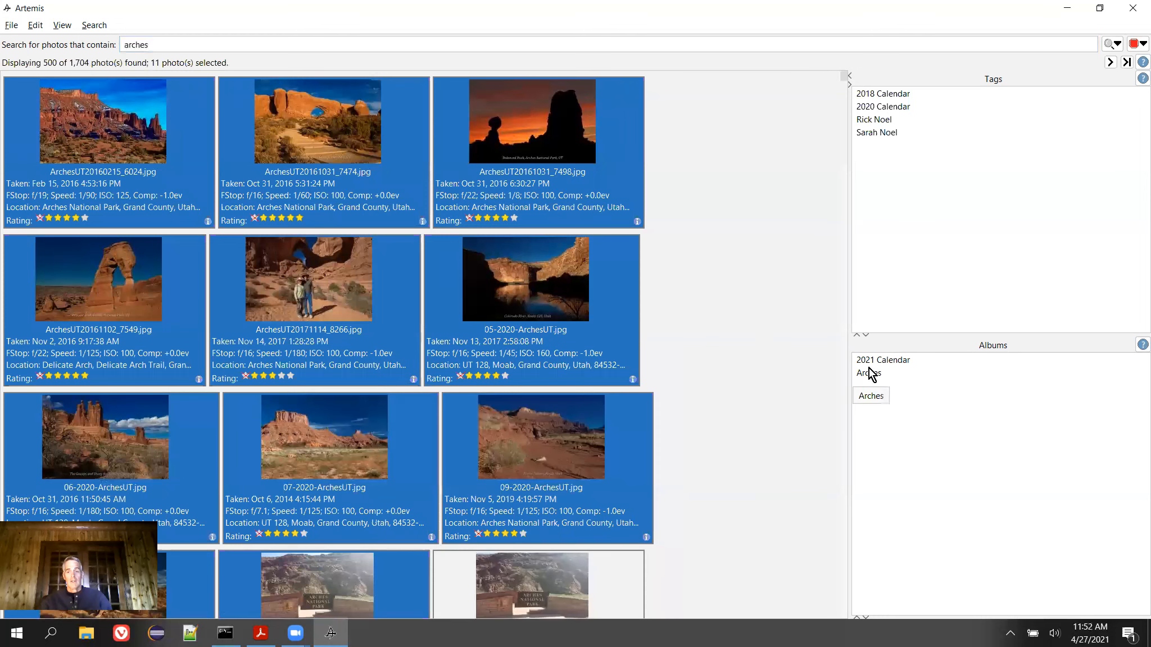
left_click(870, 375)
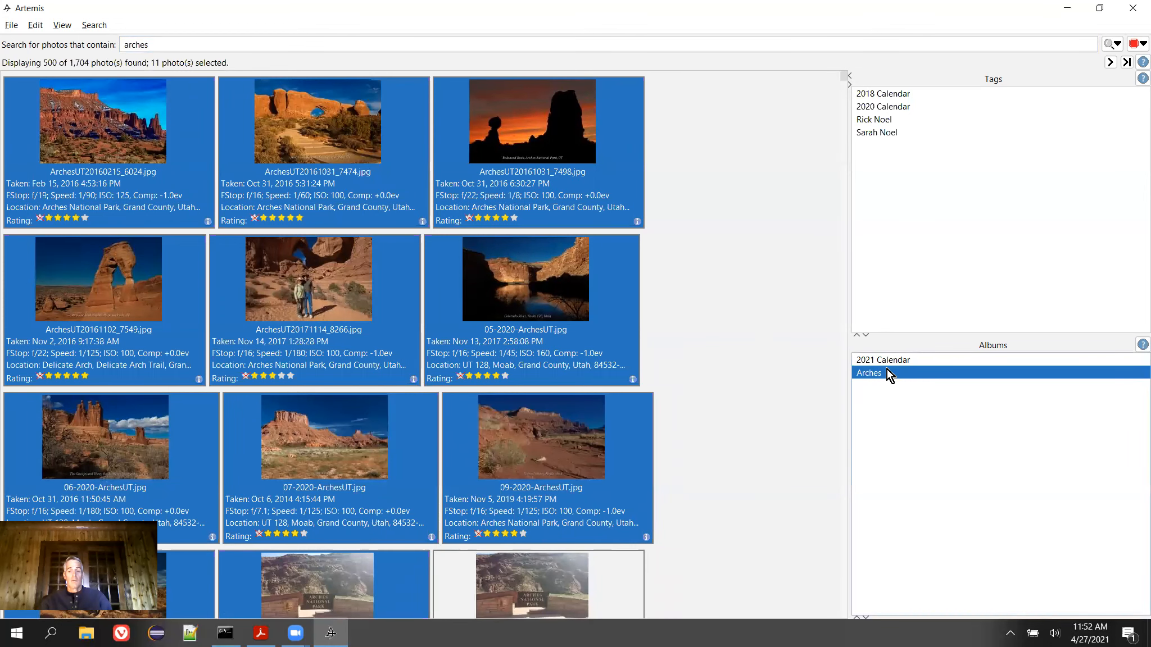
right_click(886, 374)
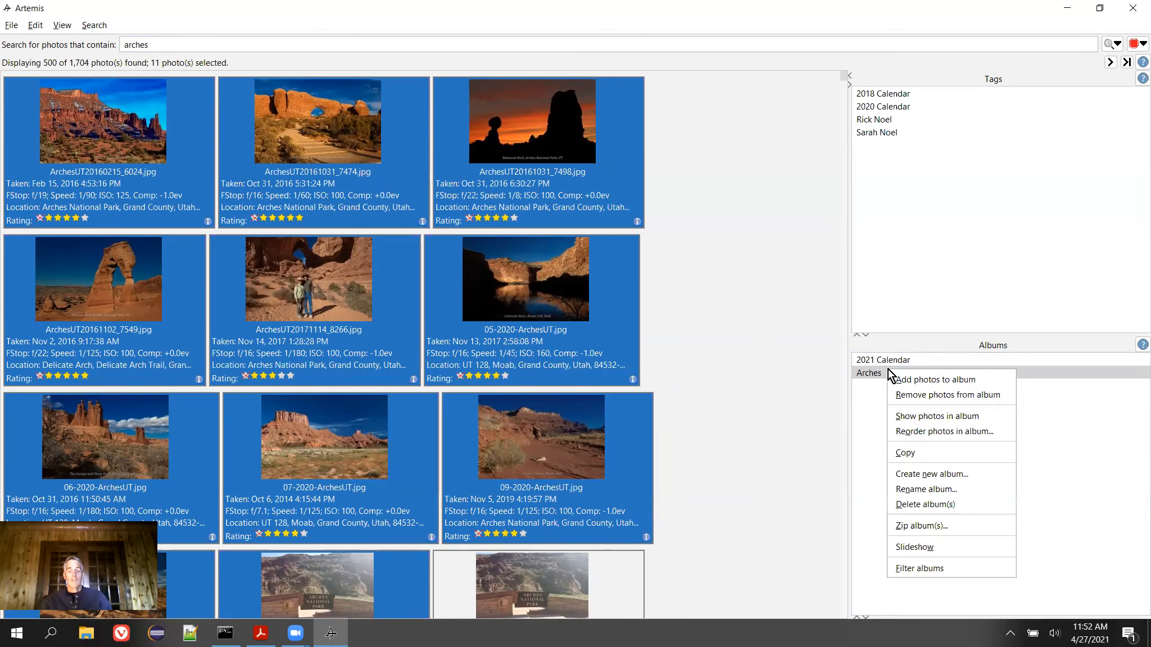
left_click(991, 388)
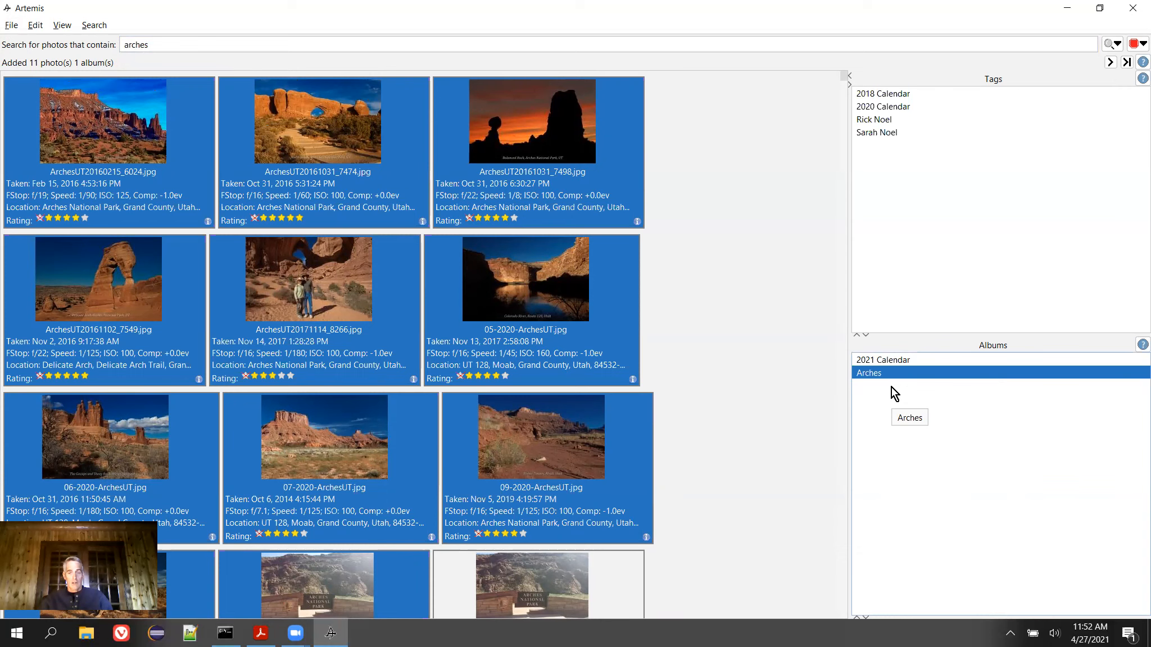
Show the photos in the Arches album, compare with the 2021 Calendar album, and return to Arches
right_click(893, 370)
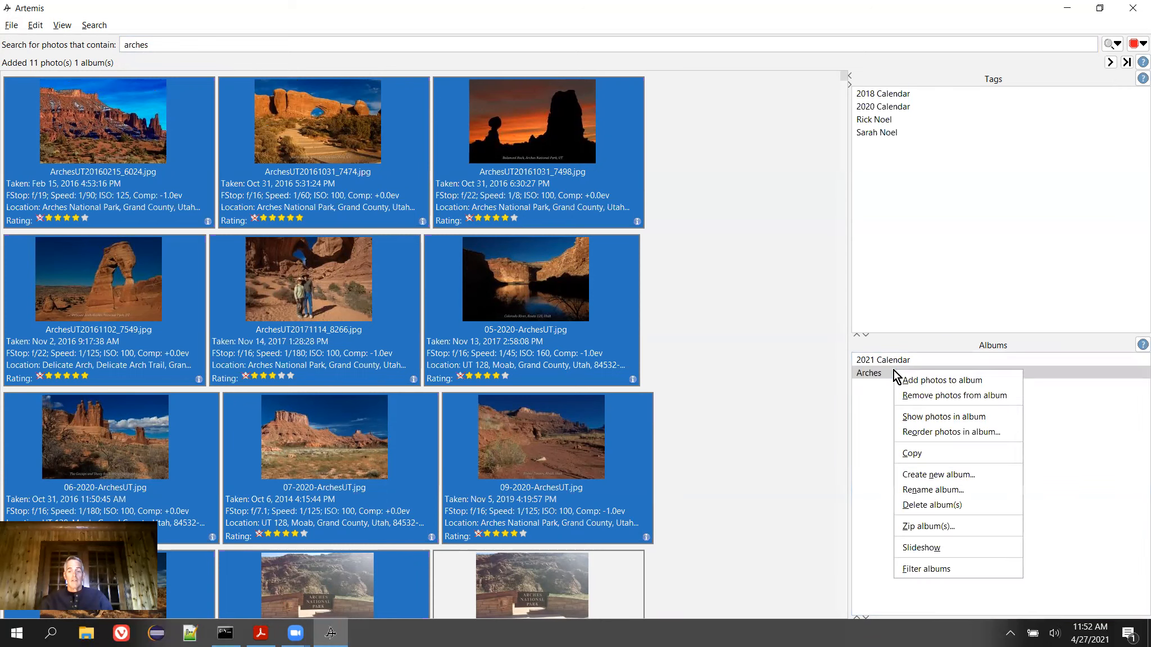
left_click(995, 419)
scroll(780, 337, "down", 2)
scroll(779, 338, "up", 2)
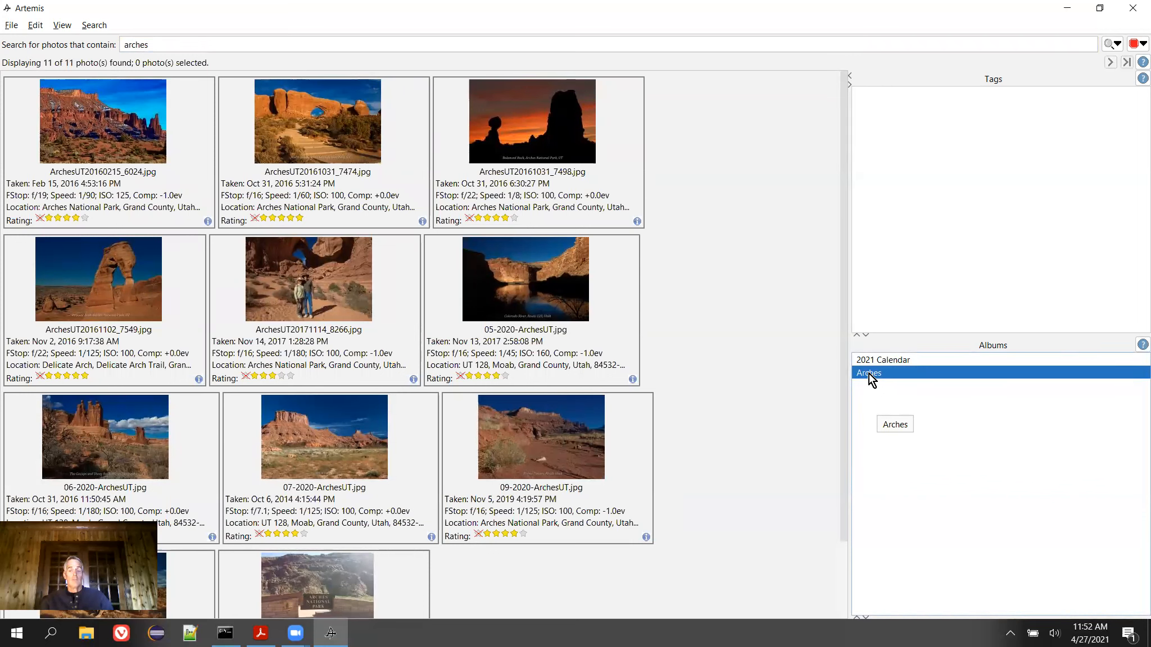
left_click(882, 361)
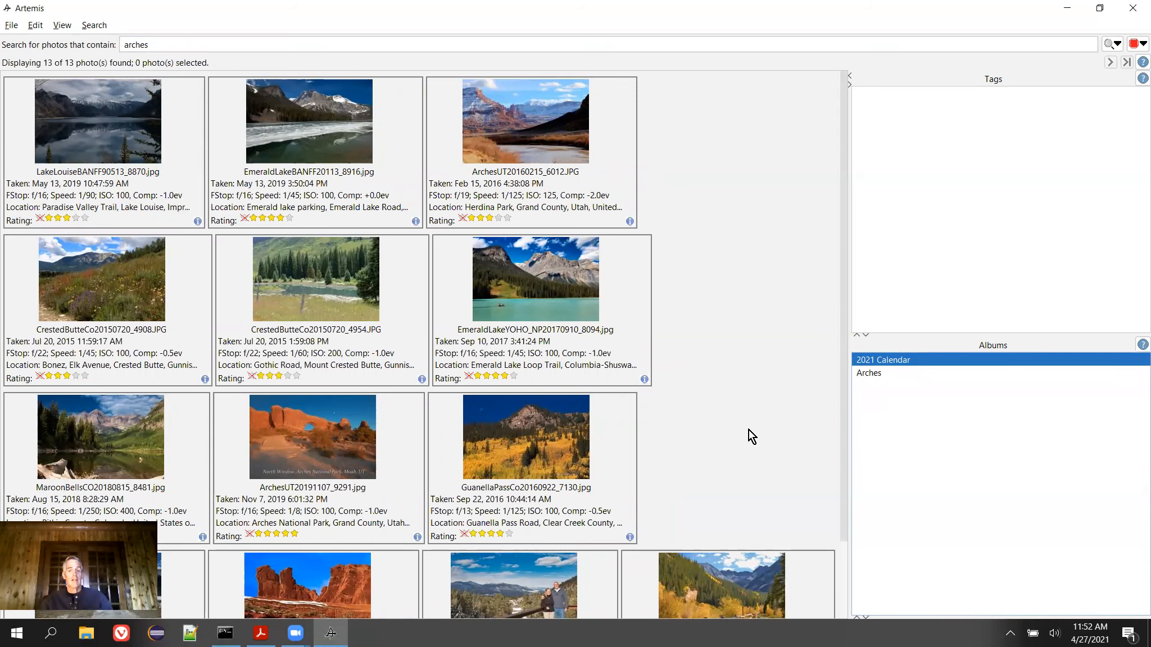
left_click(874, 380)
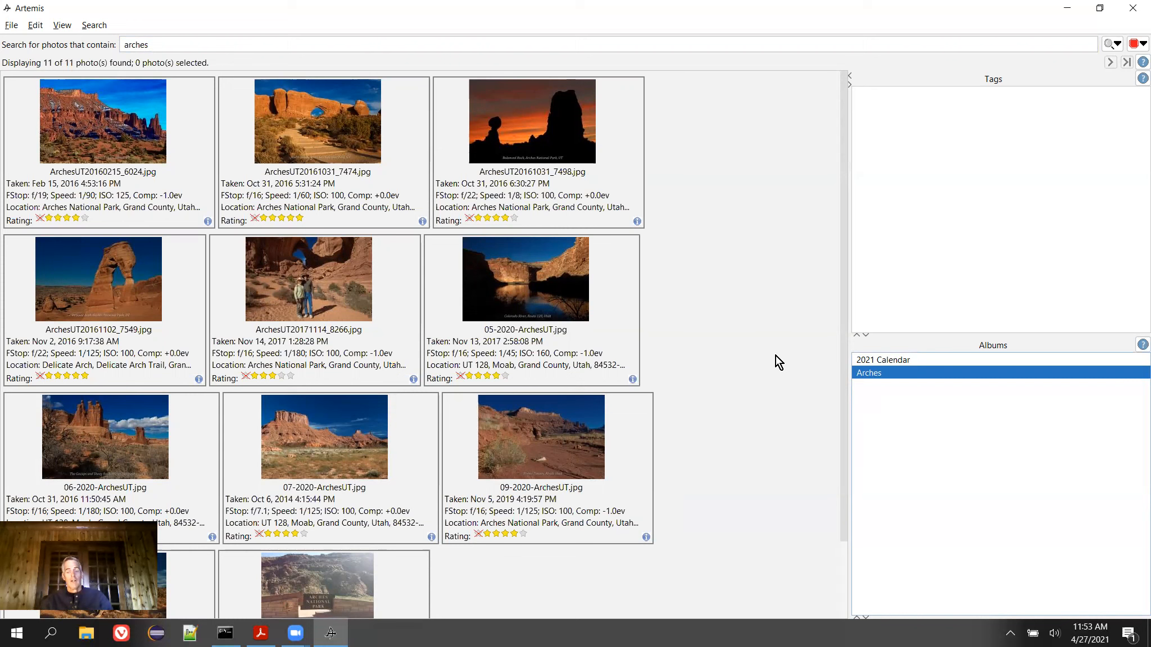
Open the photo ordering of the Arches album and move 05-2020-ArchesUT.jpg to the first position
right_click(920, 375)
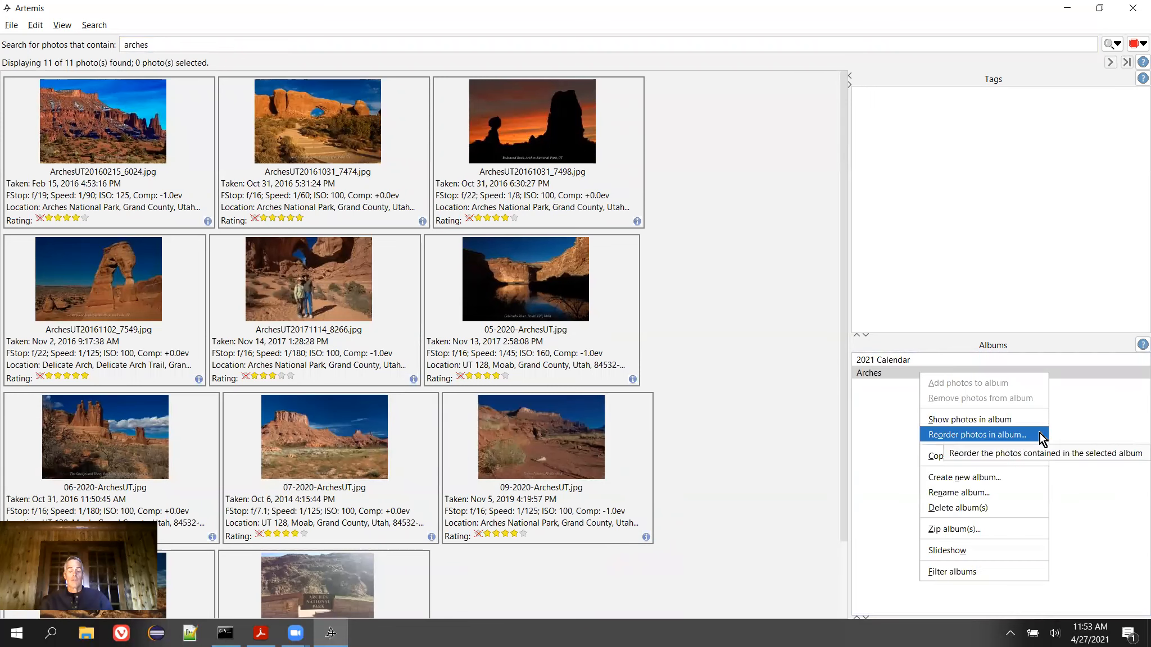
left_click(978, 434)
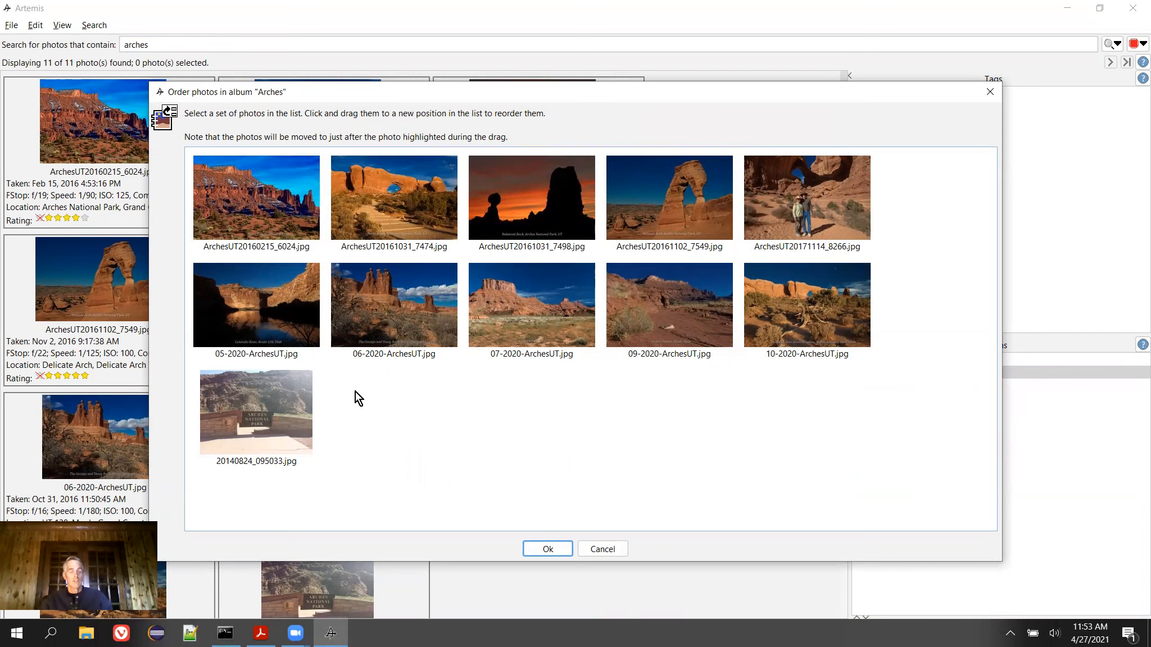
left_click(252, 301)
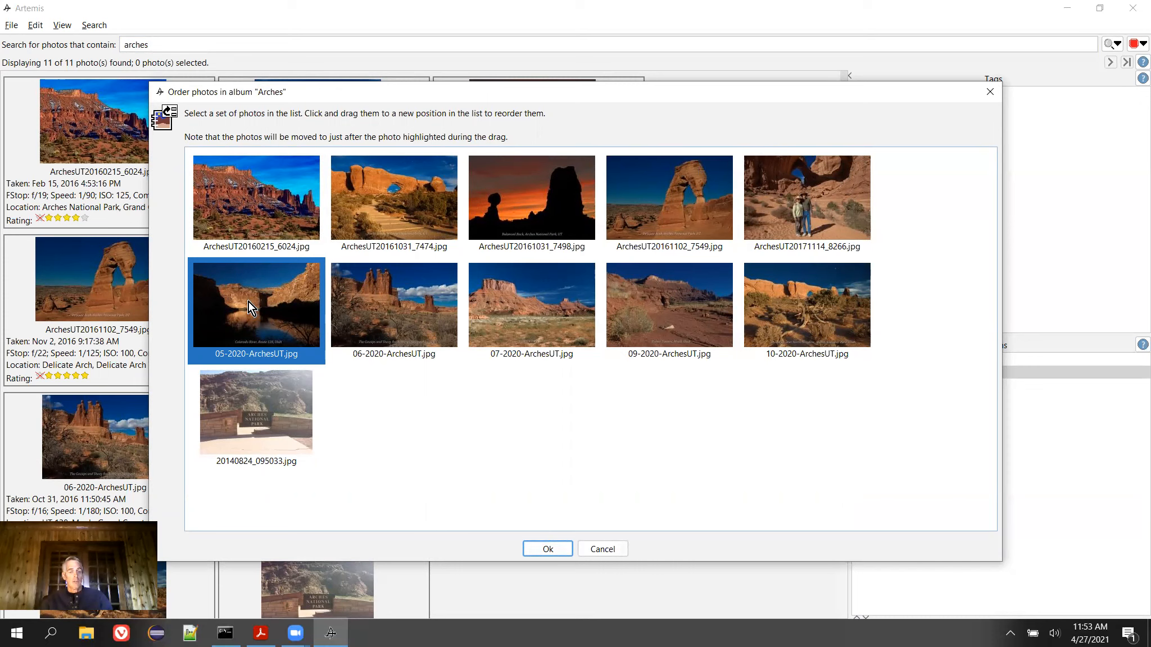
left_click_drag(248, 301, 256, 275)
mouse_move(364, 292)
left_mouse_down()
mouse_move(436, 296)
mouse_move(461, 323)
mouse_move(462, 281)
mouse_move(463, 320)
left_mouse_up()
mouse_move(464, 321)
left_mouse_down()
mouse_move(380, 257)
mouse_move(240, 188)
mouse_move(193, 196)
left_mouse_up()
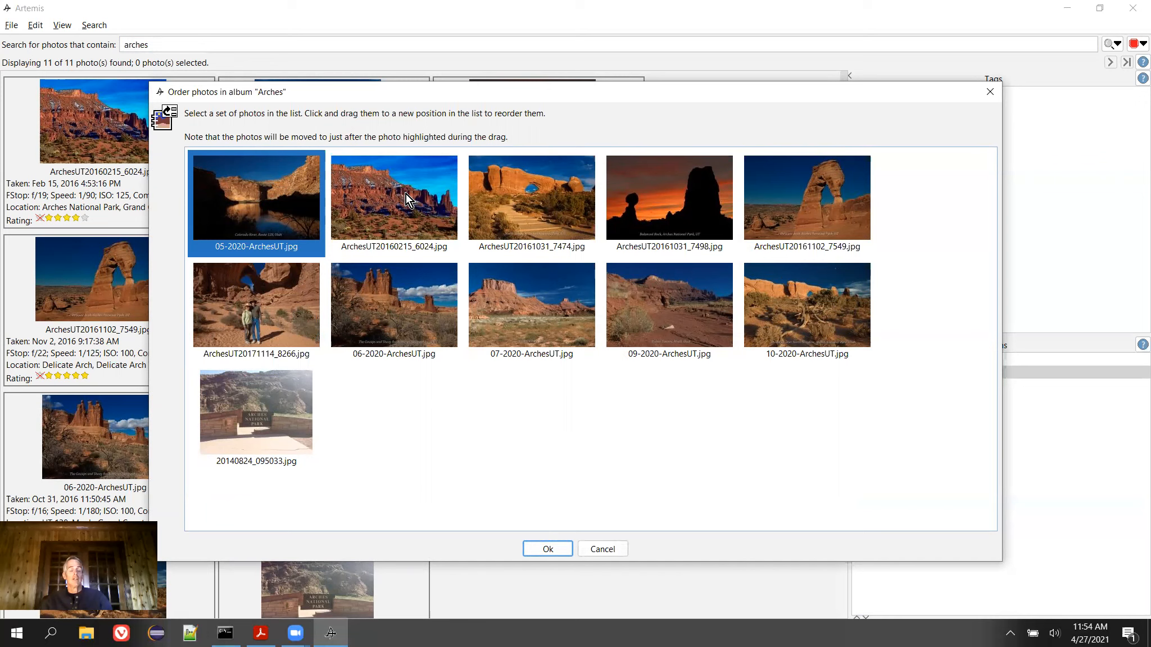
Move 09-2020-ArchesUT.jpg, 07-2020-ArchesUT.jpg and 20140824_095033.jpg, in that order, directly after ArchesUT20160215_6024.jpg
left_click(683, 307)
left_click_drag(681, 303, 458, 199)
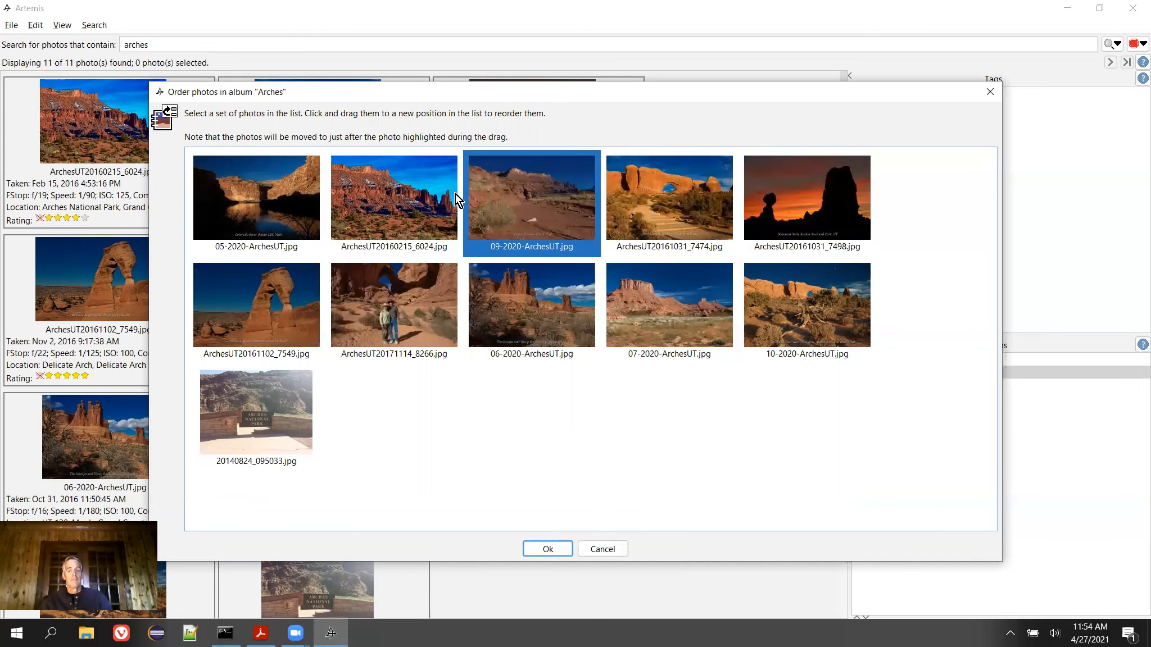
left_click(683, 328)
left_click_drag(683, 328, 595, 192)
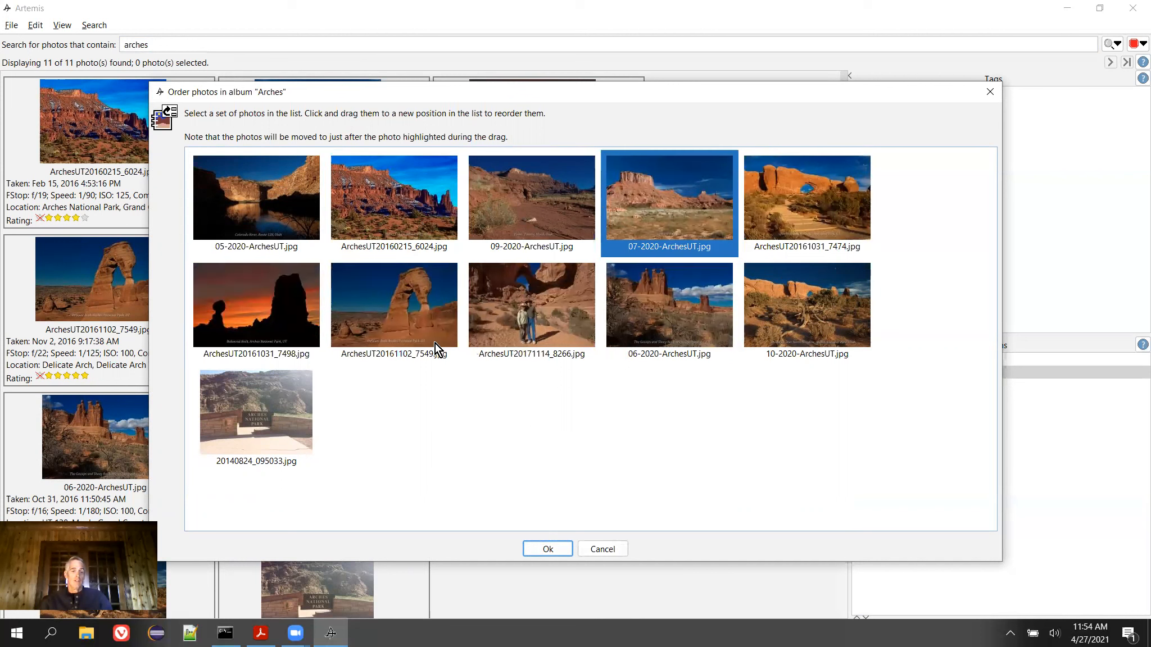
left_click(260, 399)
left_click_drag(260, 398, 734, 190)
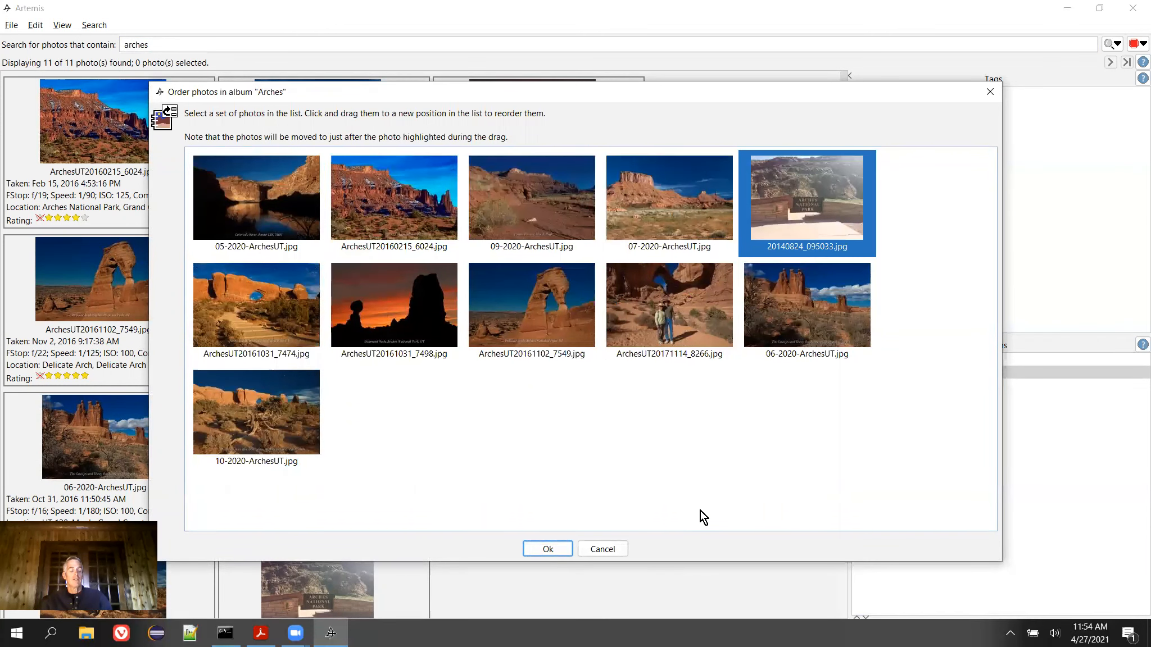
Move 06-2020-ArchesUT.jpg and ArchesUT20161031_7498.jpg, in that order, directly after 20140824_095033.jpg
left_click(814, 302)
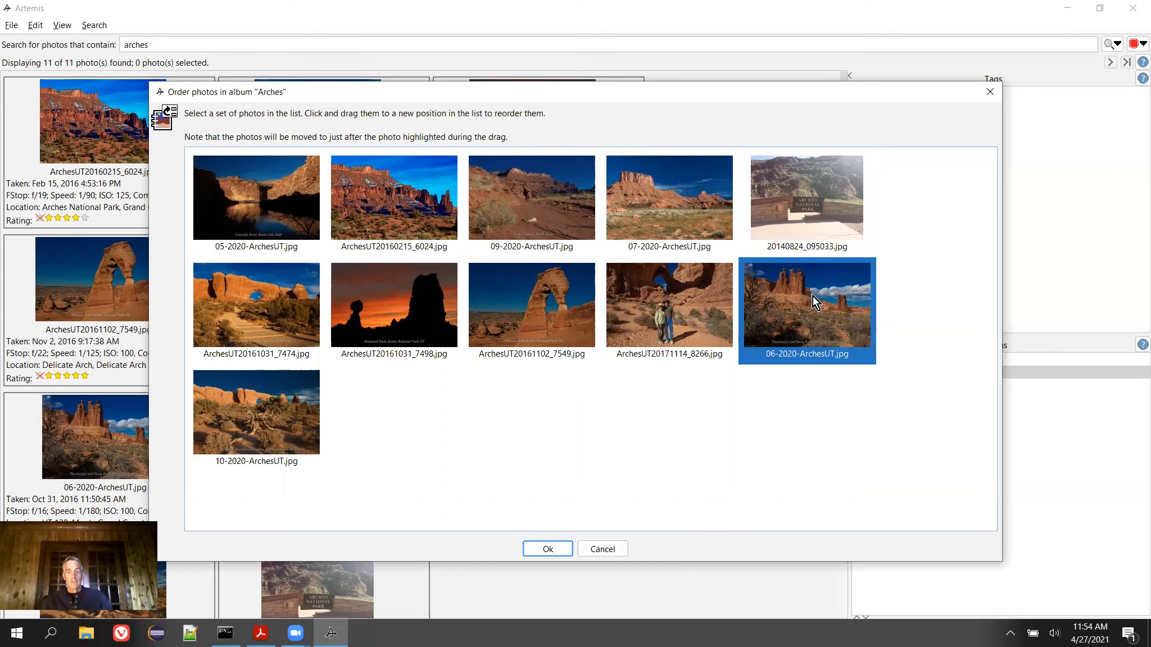
left_click_drag(814, 302, 208, 304)
left_click_drag(556, 301, 362, 292)
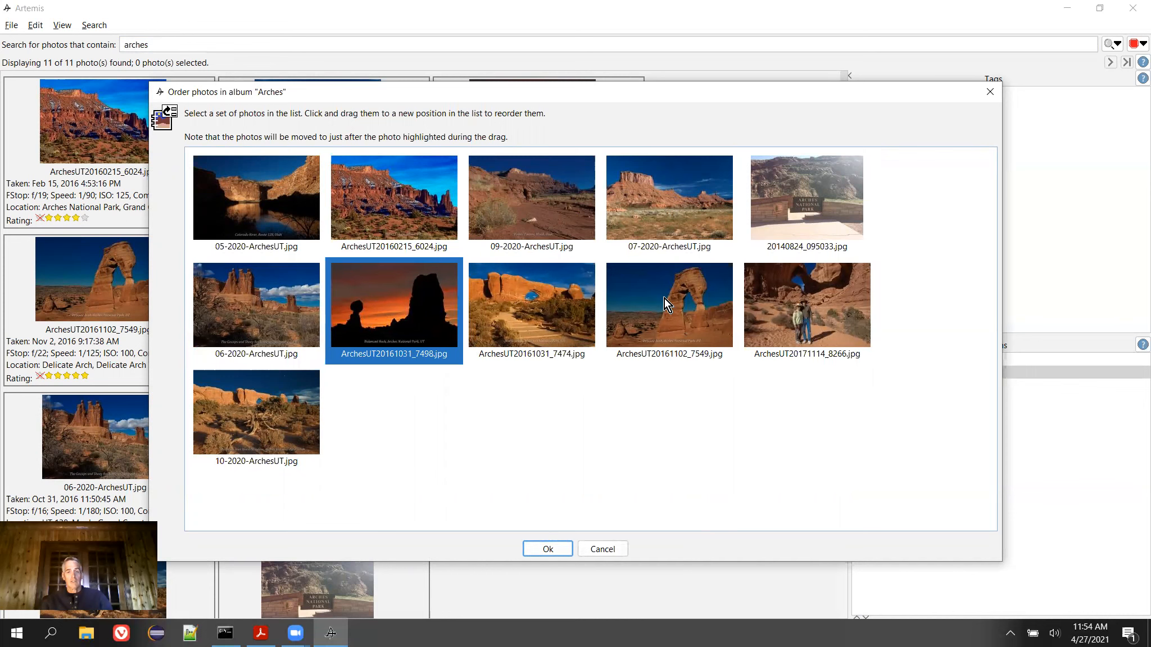
Move ArchesUT20161102_7549.jpg to the end of the album and save the new photo order
left_click(649, 339)
left_click_drag(649, 339, 361, 420)
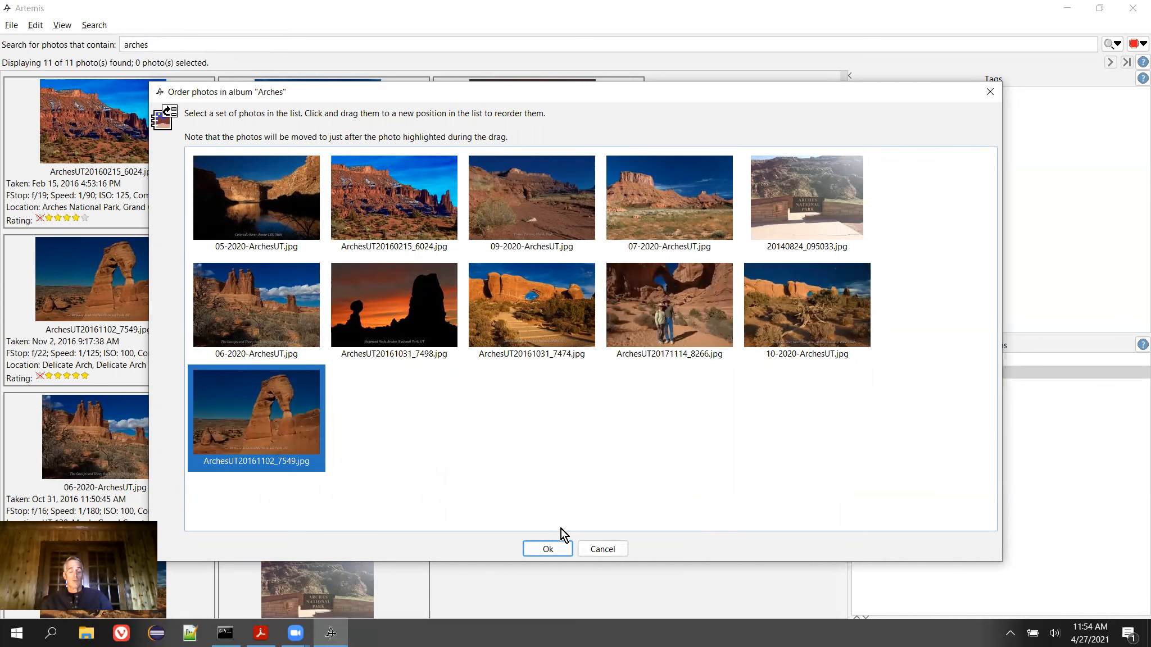
left_click(543, 548)
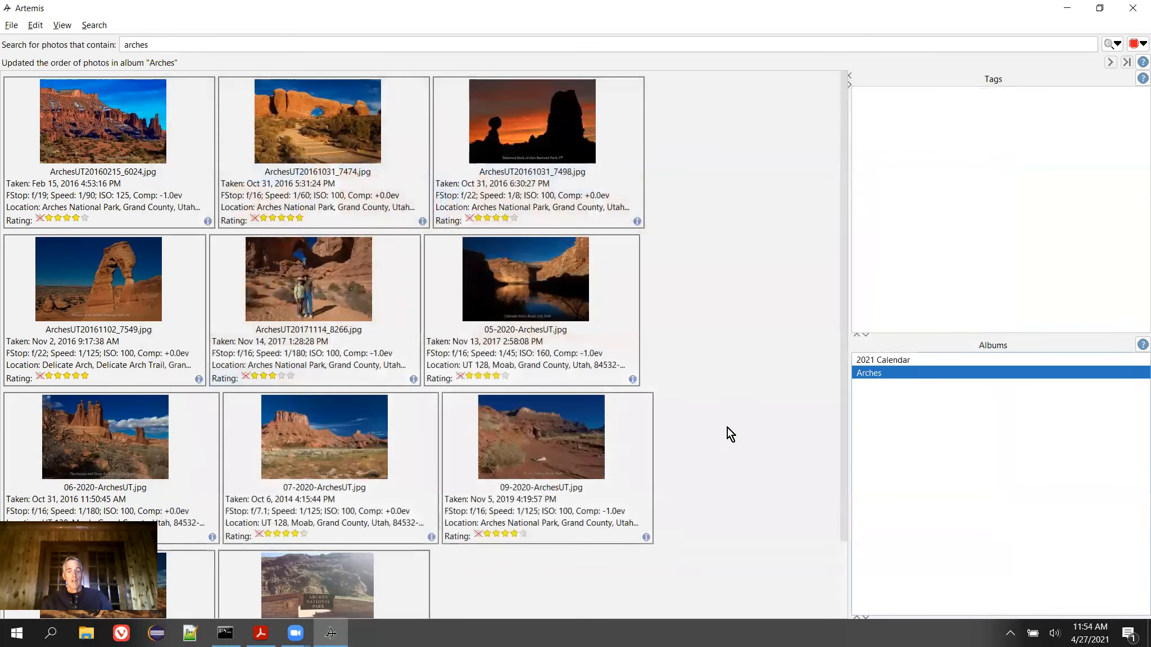
Display the Arches album in its saved order and start a slideshow of it
left_click(867, 374)
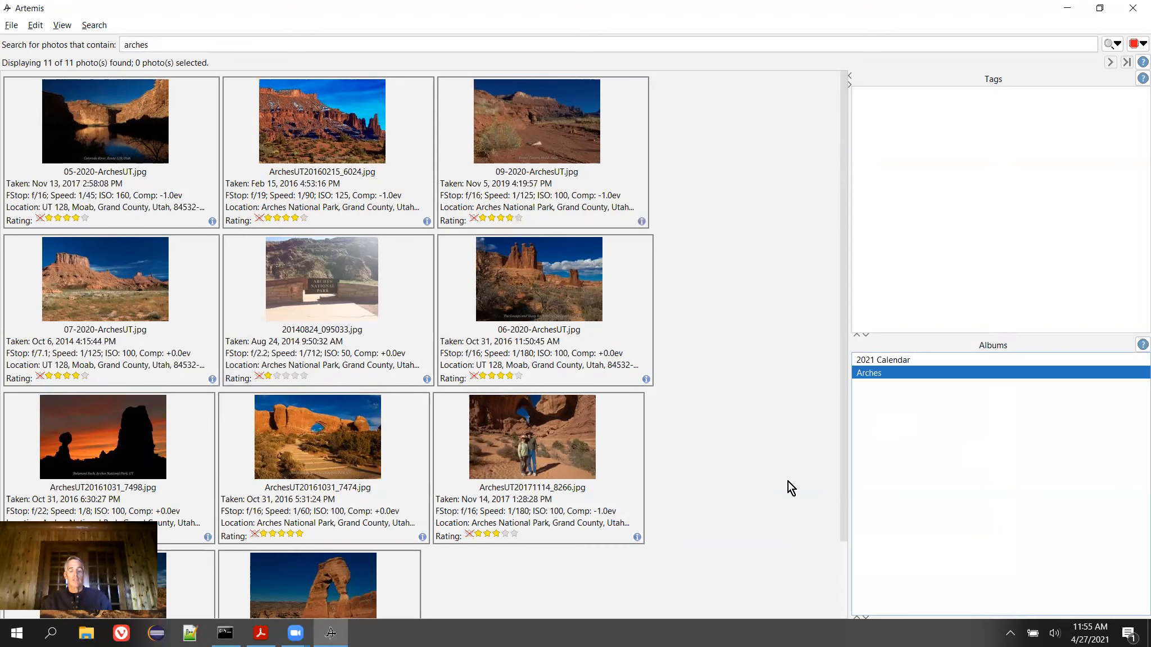
right_click(890, 379)
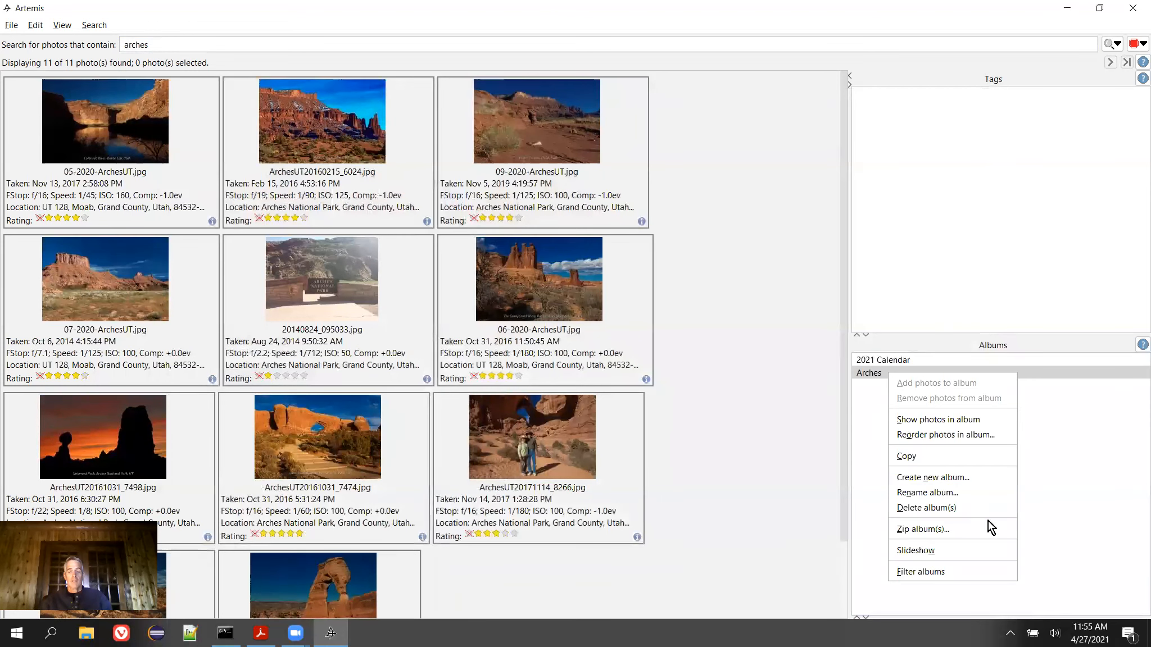
left_click(1003, 555)
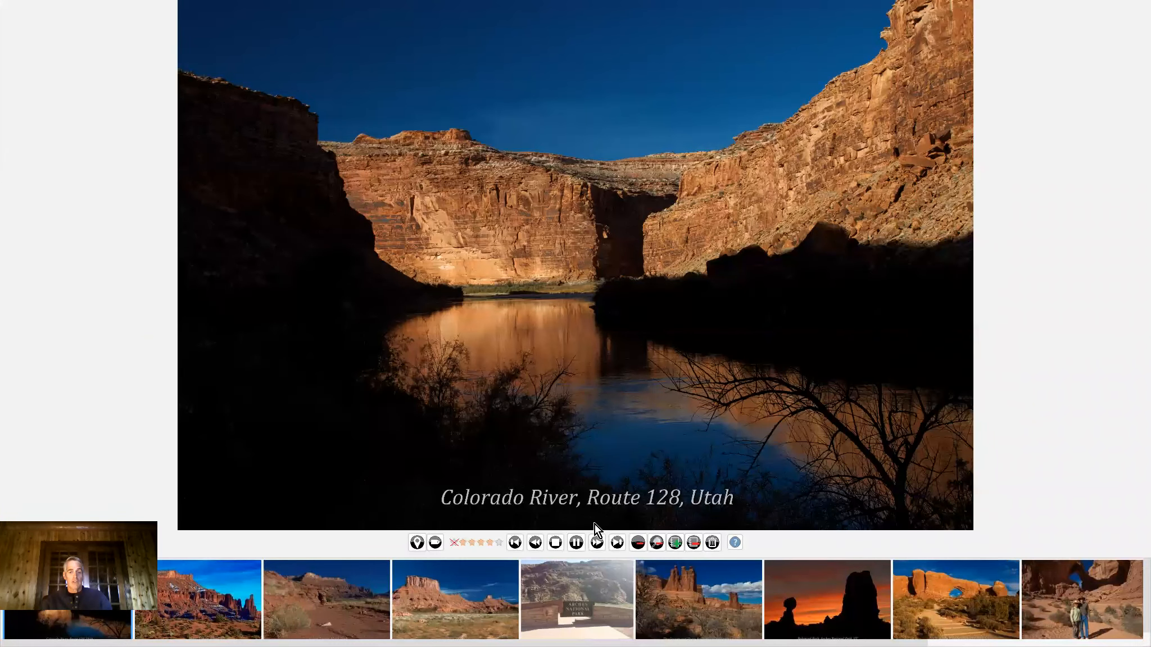
Pause the slideshow, resume it, pause it again at the Castle Valley photo, and go back one photo
left_click(576, 542)
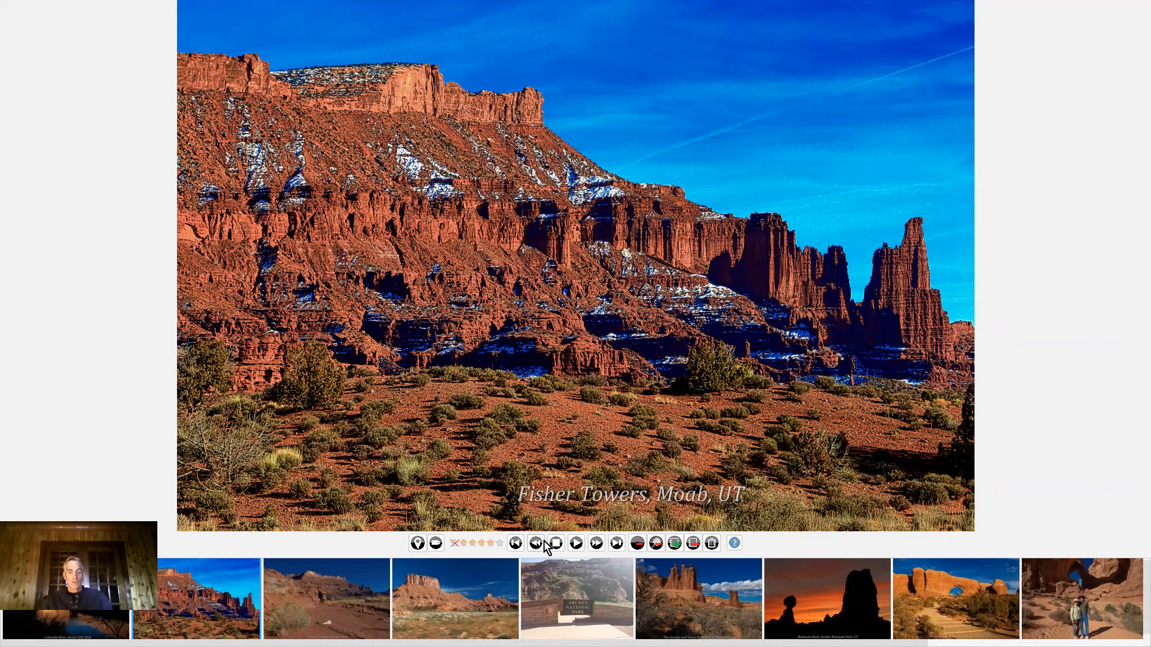
left_click(576, 546)
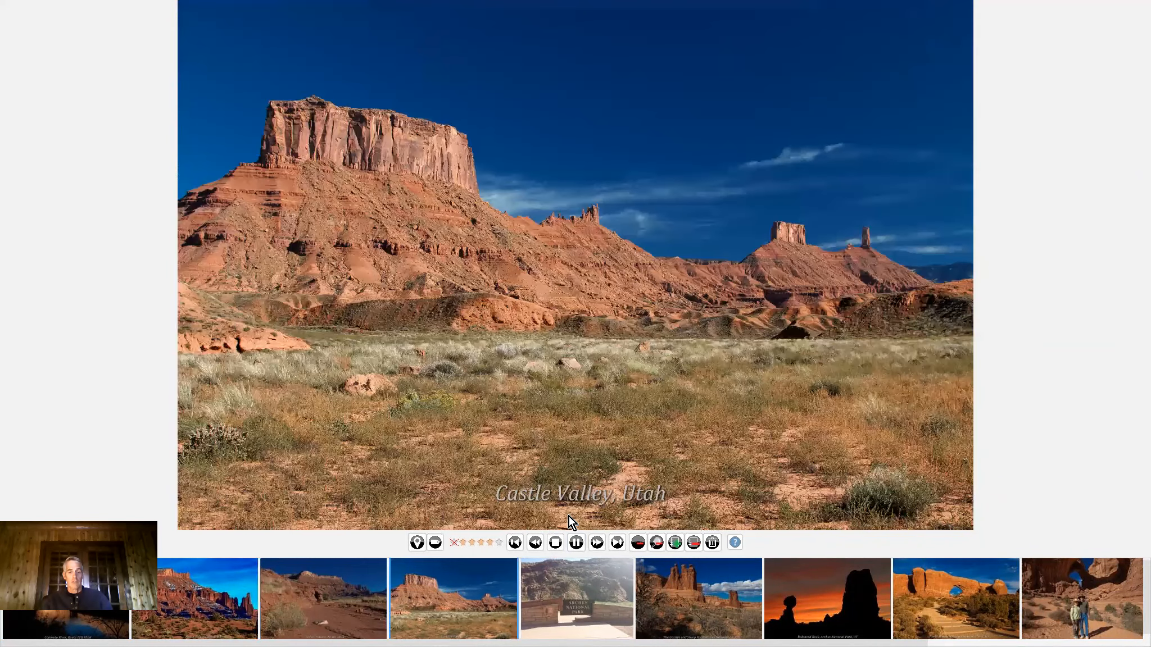
left_click(575, 544)
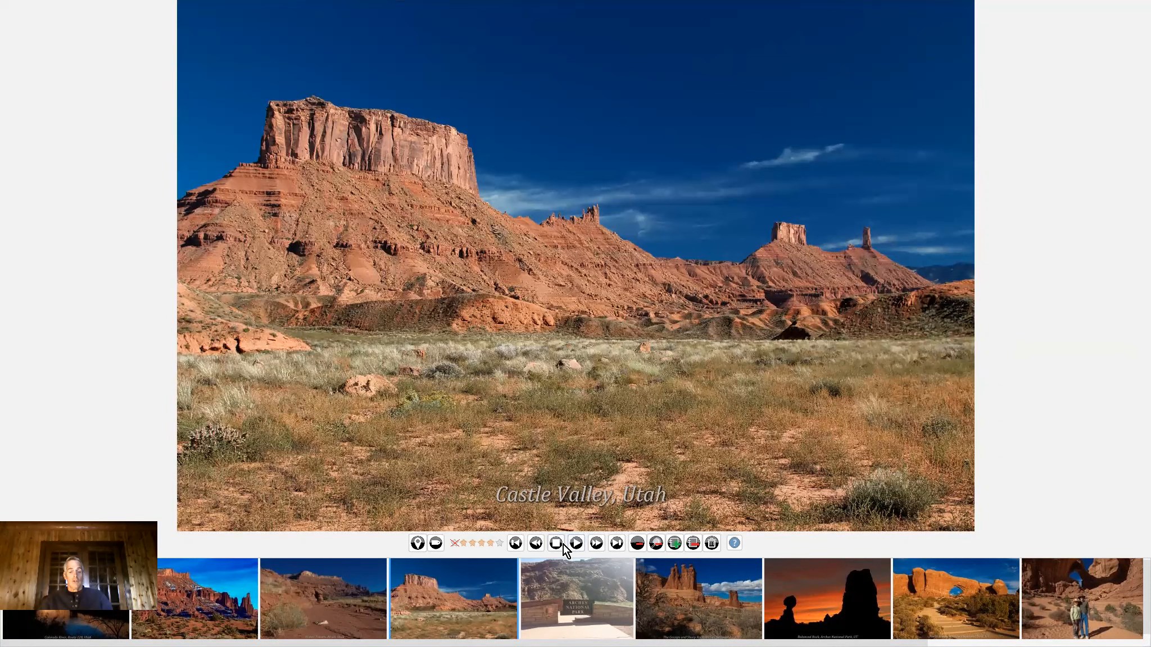
left_click(535, 544)
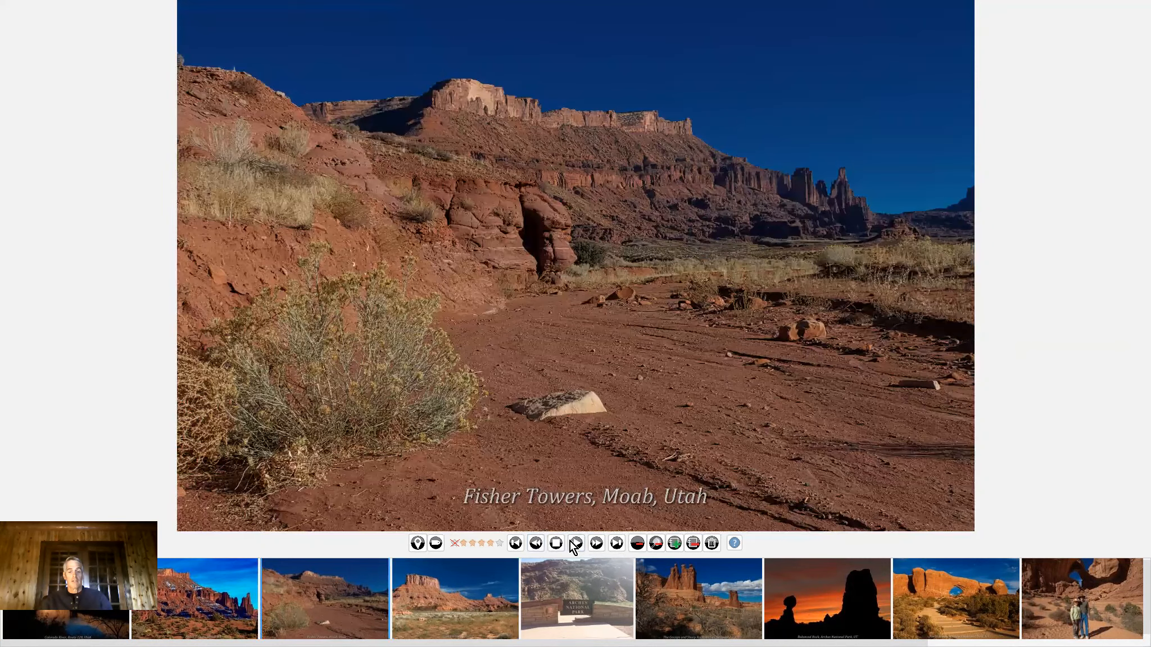
Step the paused slideshow forward to The Gossips and Sheep Rock photo, and jump to the last photo
left_click(596, 544)
left_click(596, 544)
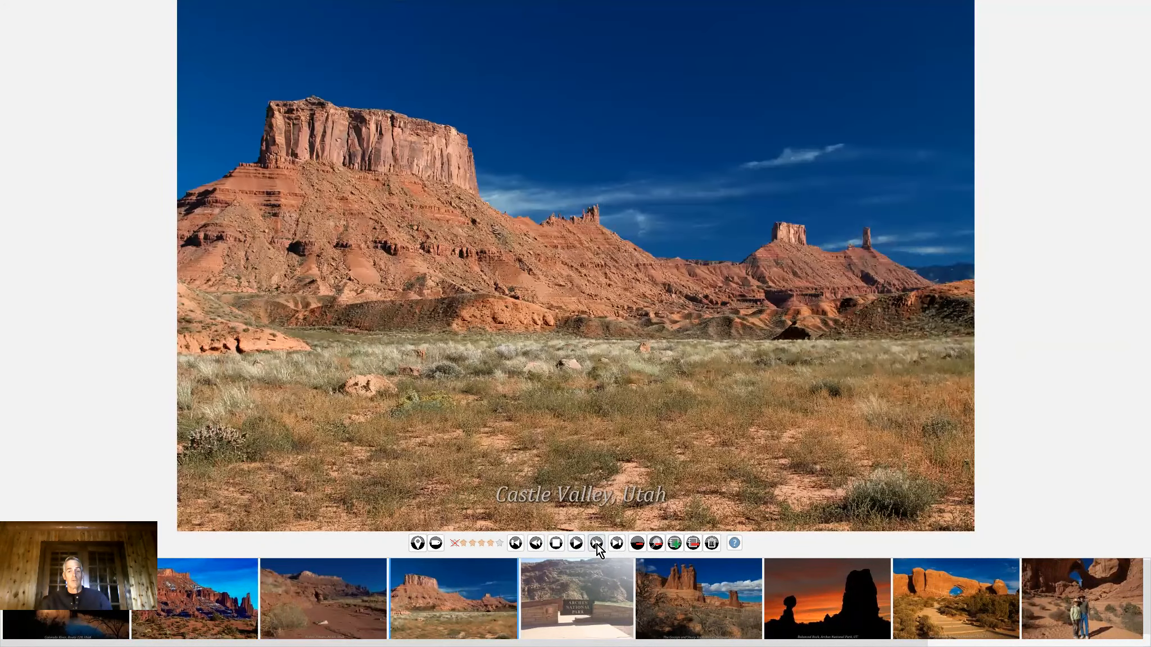
left_click(597, 545)
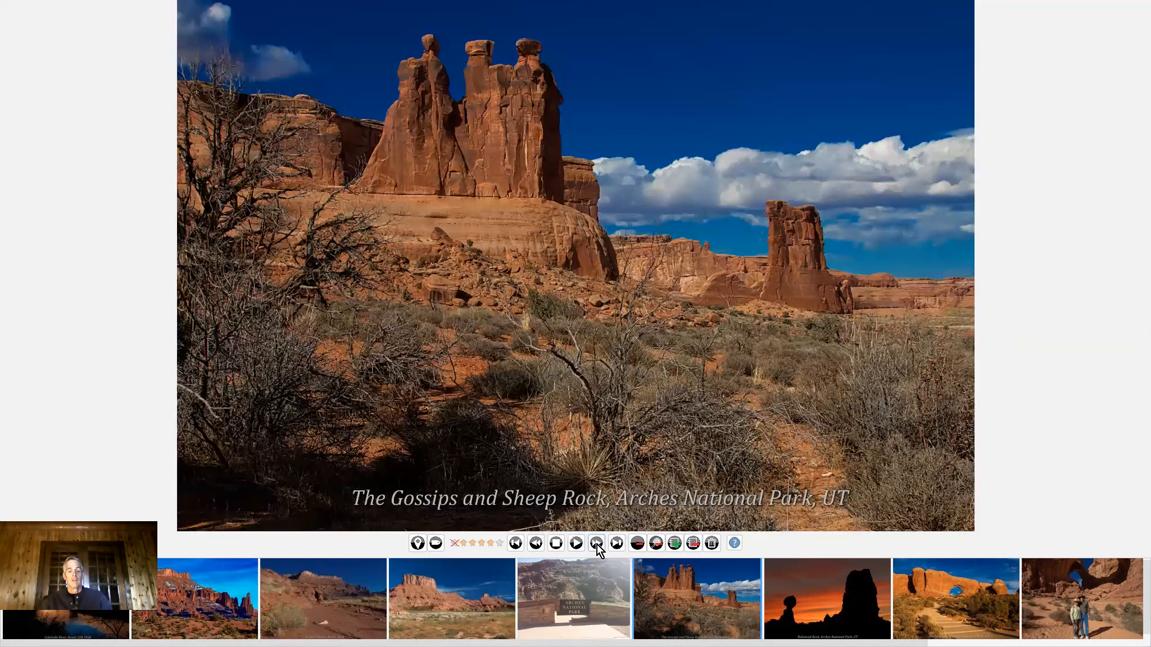
left_click(516, 544)
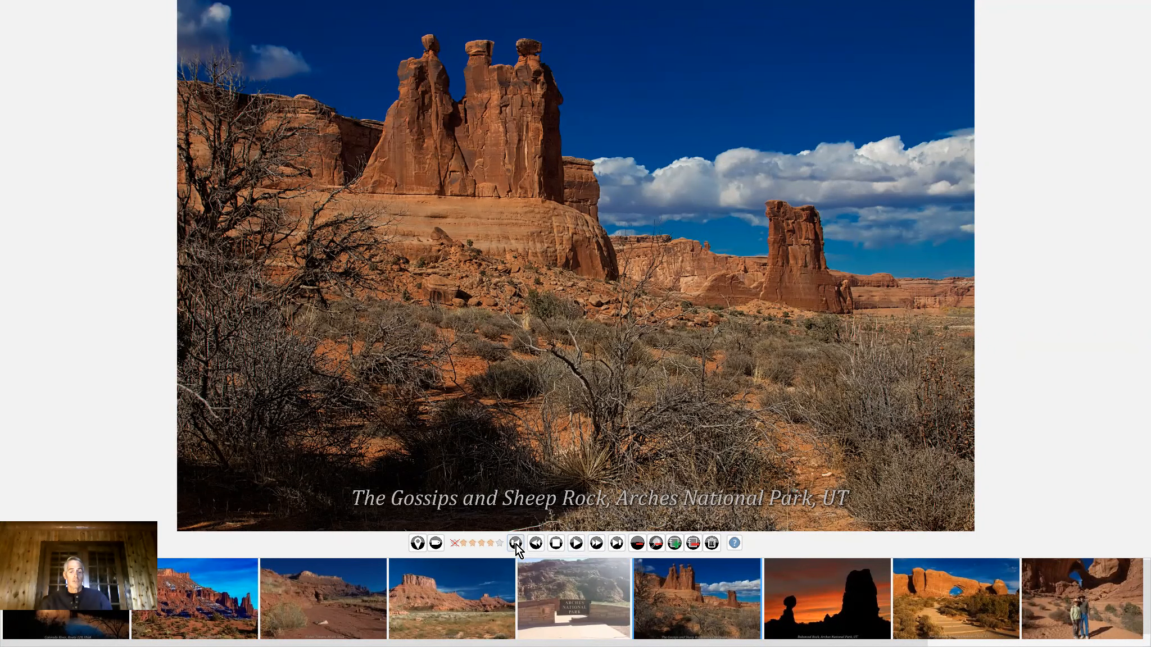
left_click(617, 544)
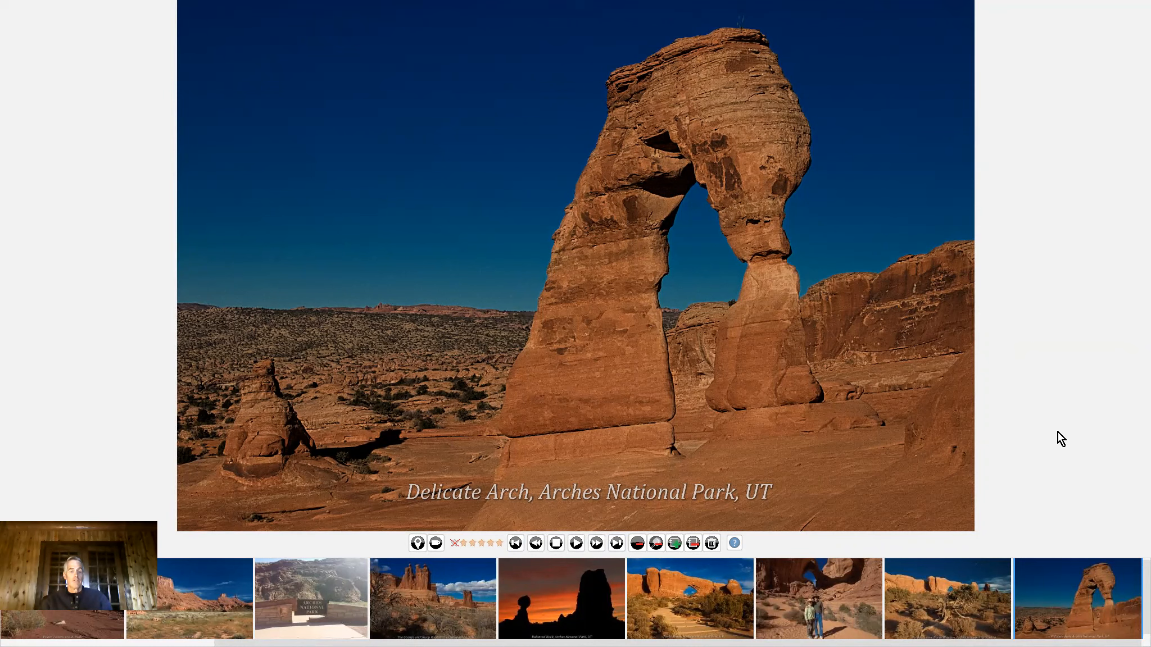
Show the Moonrise over North Window and Balanced Rock photos, go back one photo and return to Balanced Rock
left_click(944, 603)
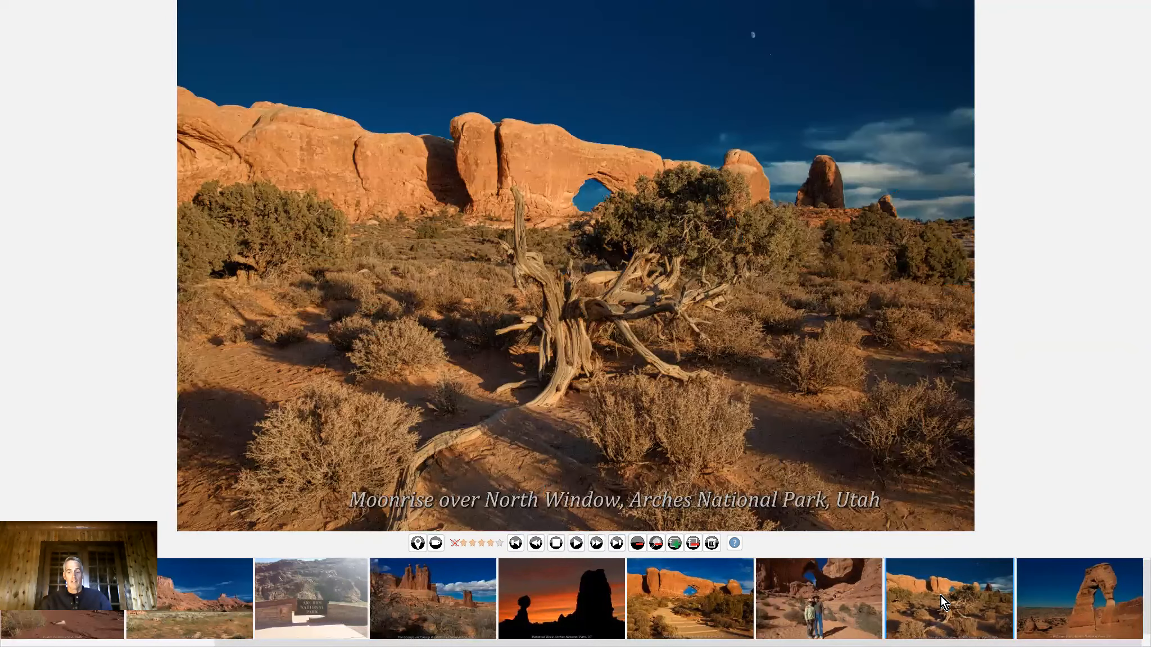
left_click(554, 610)
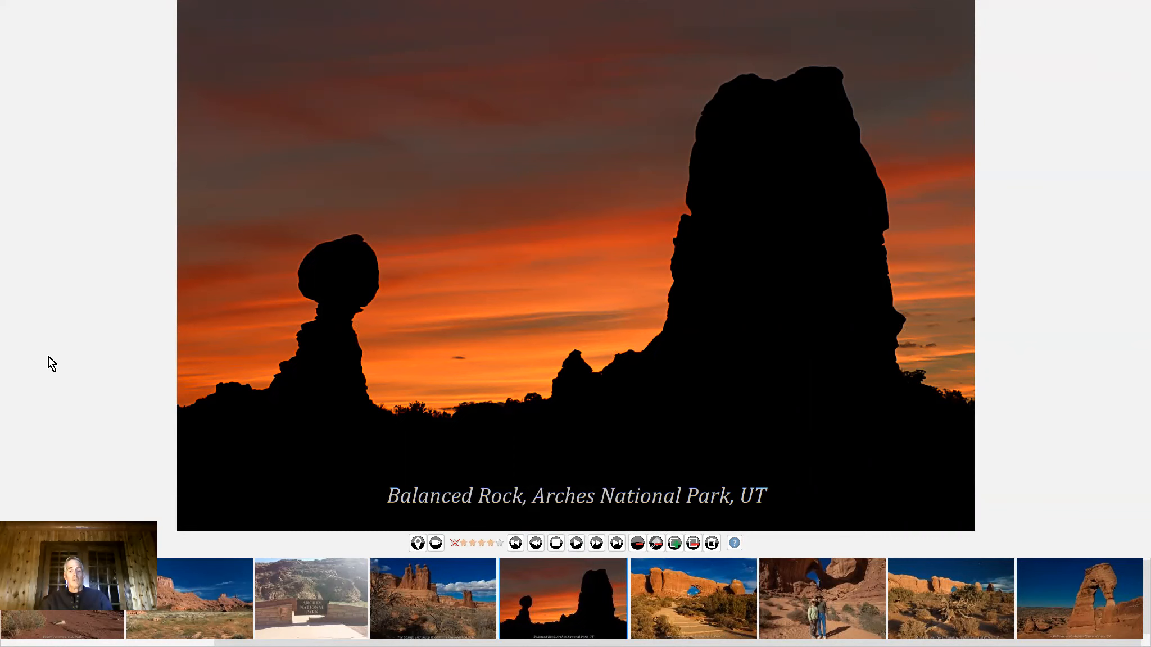
key("Left")
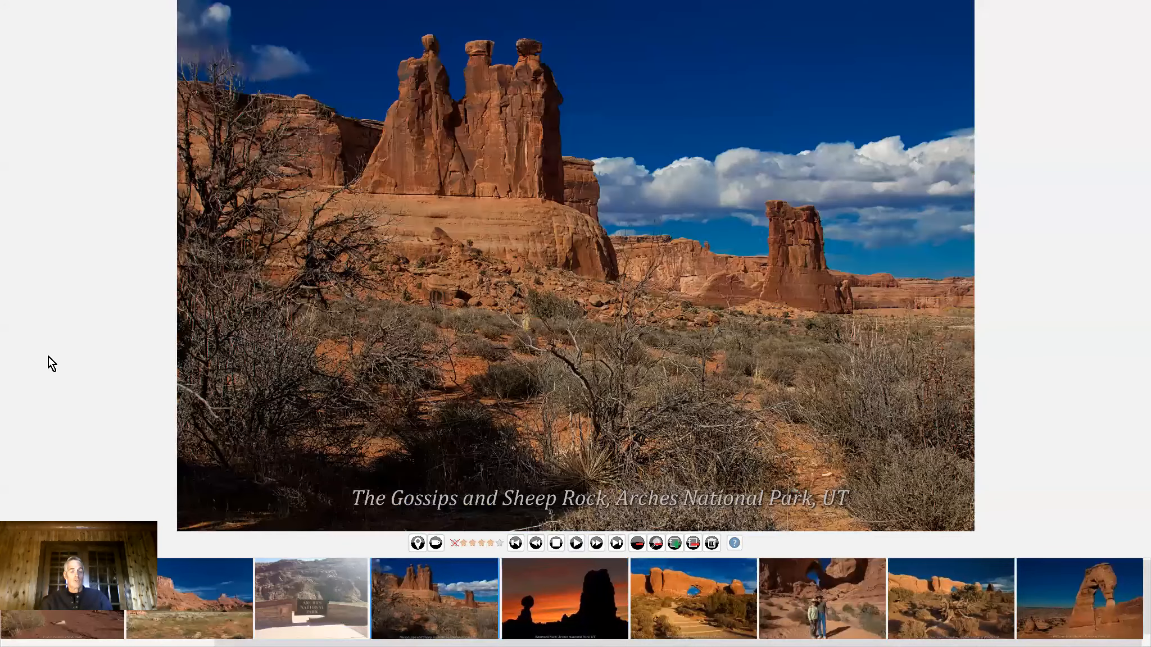
key("Right")
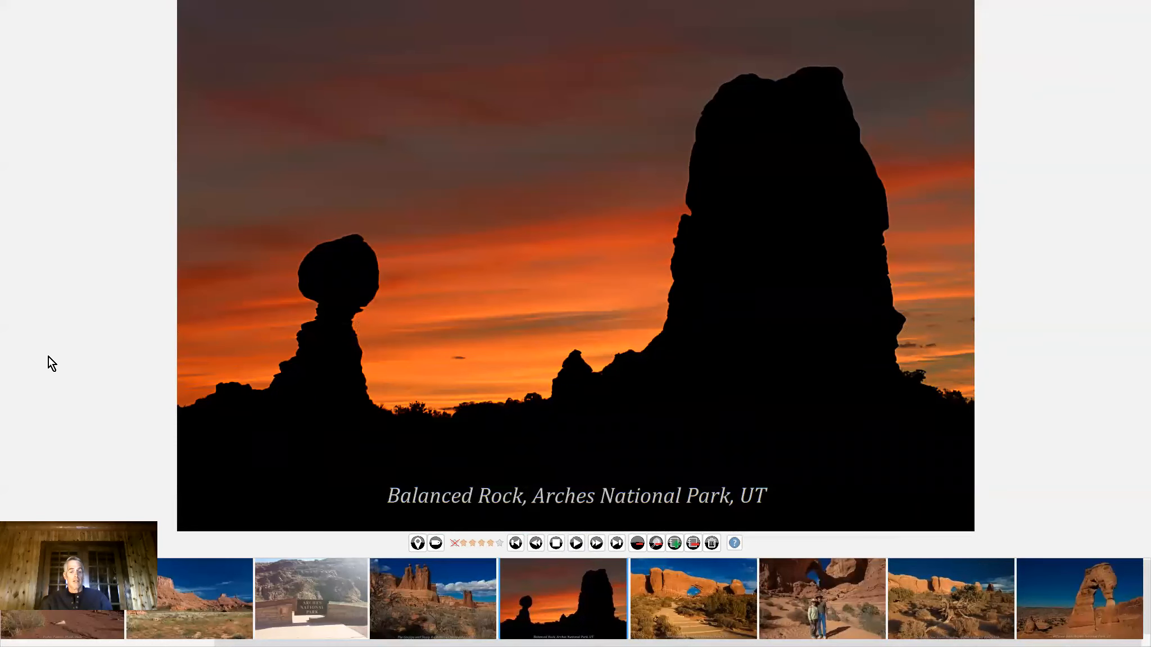
Resume the slideshow from the Balanced Rock photo, pause it at the photo of the couple, and exit the slideshow
key("space")
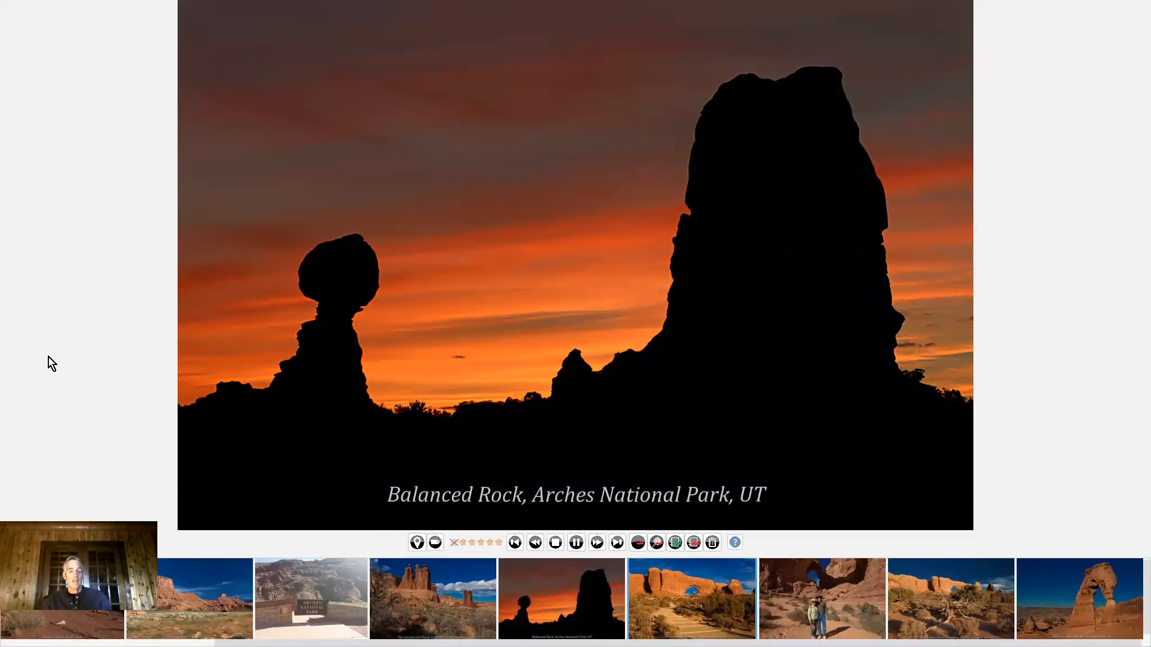
key("space")
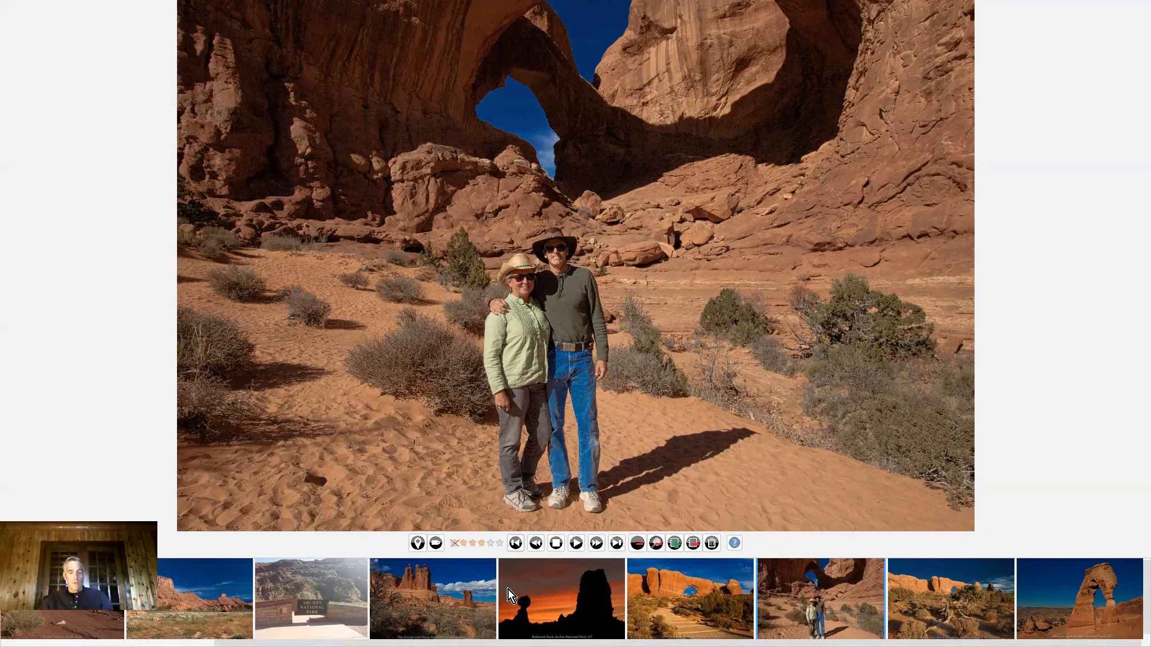
left_click(554, 545)
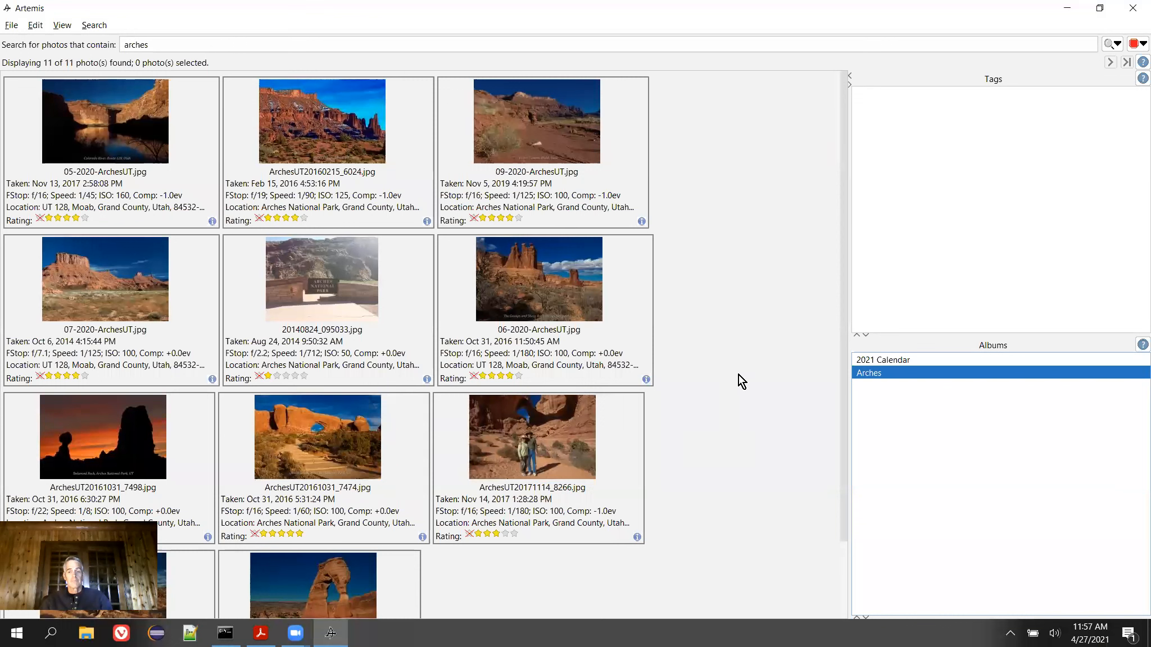
Rename the Arches album to "Arches 2020"
right_click(905, 381)
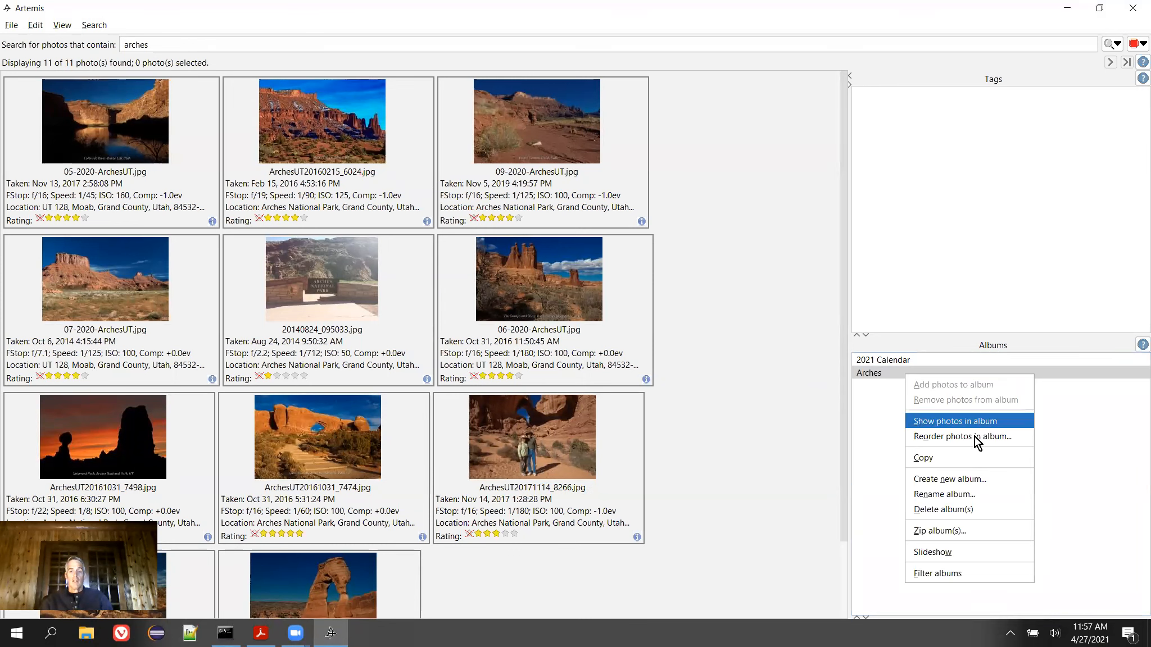
left_click(999, 499)
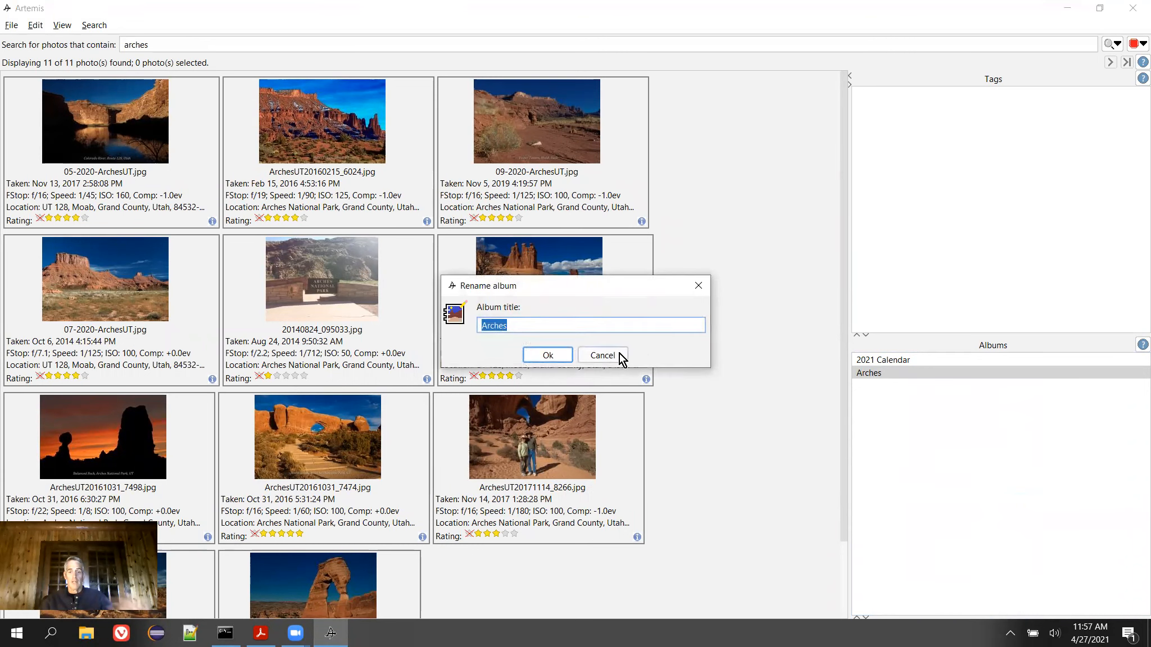
left_click(599, 320)
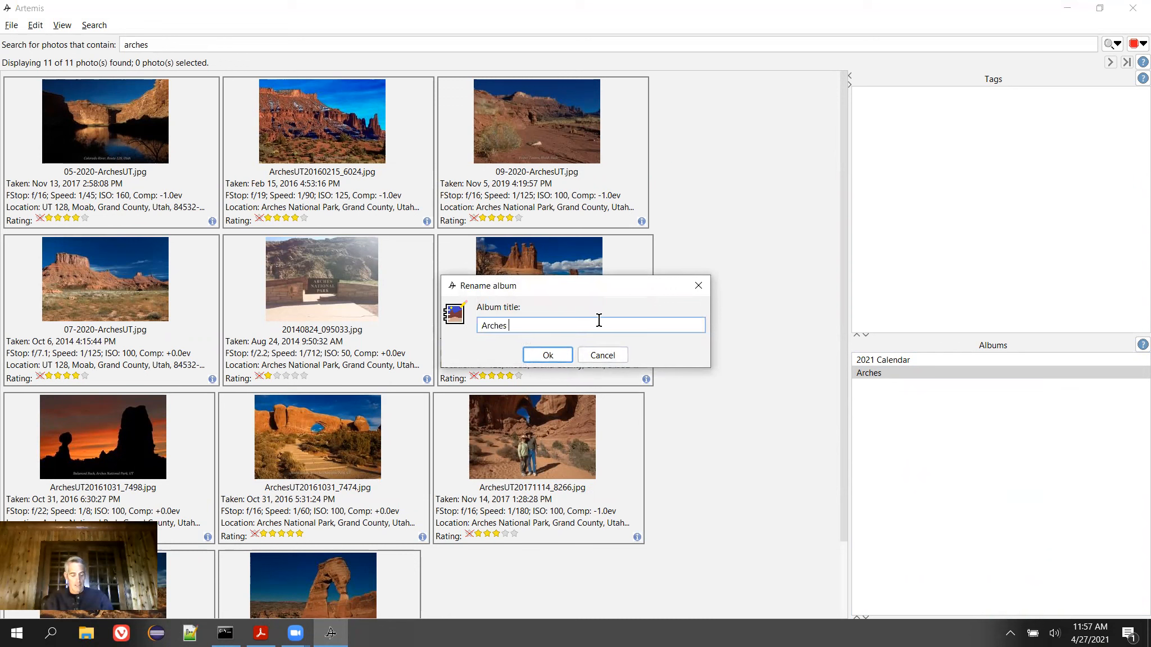
type("2020")
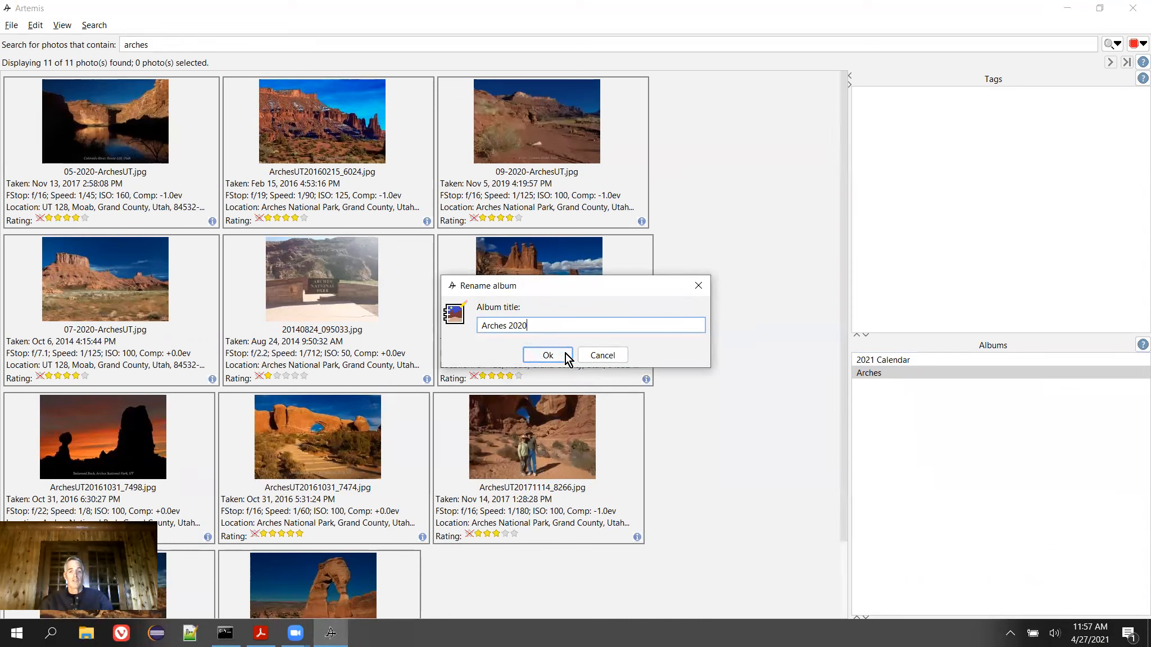
left_click(547, 355)
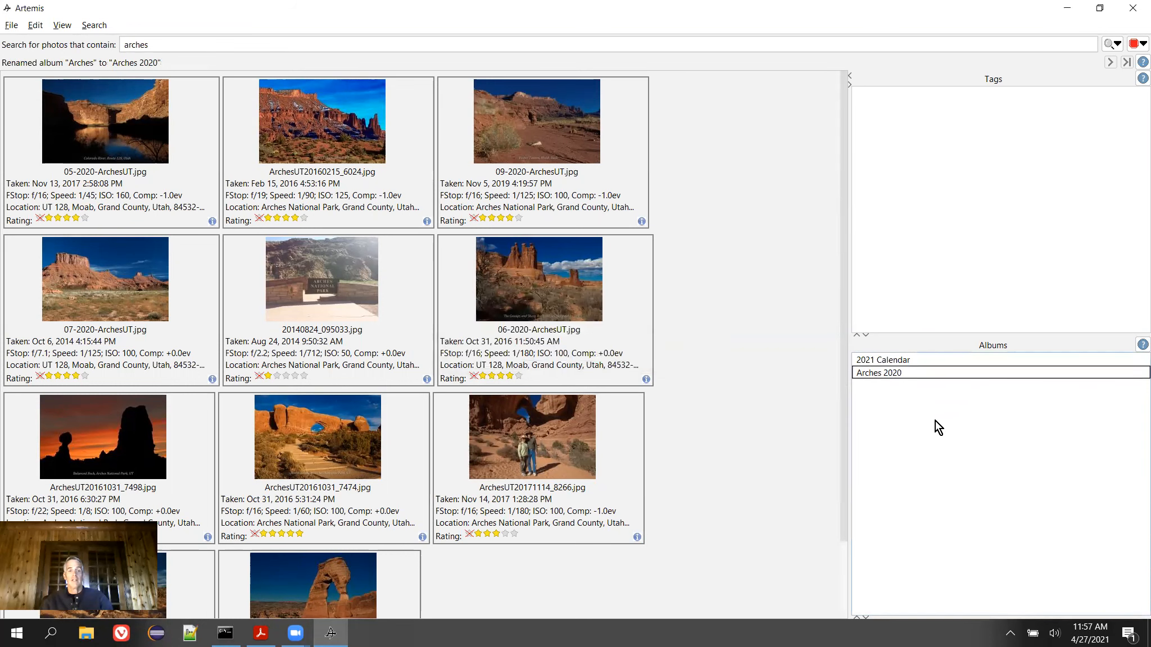
right_click(884, 371)
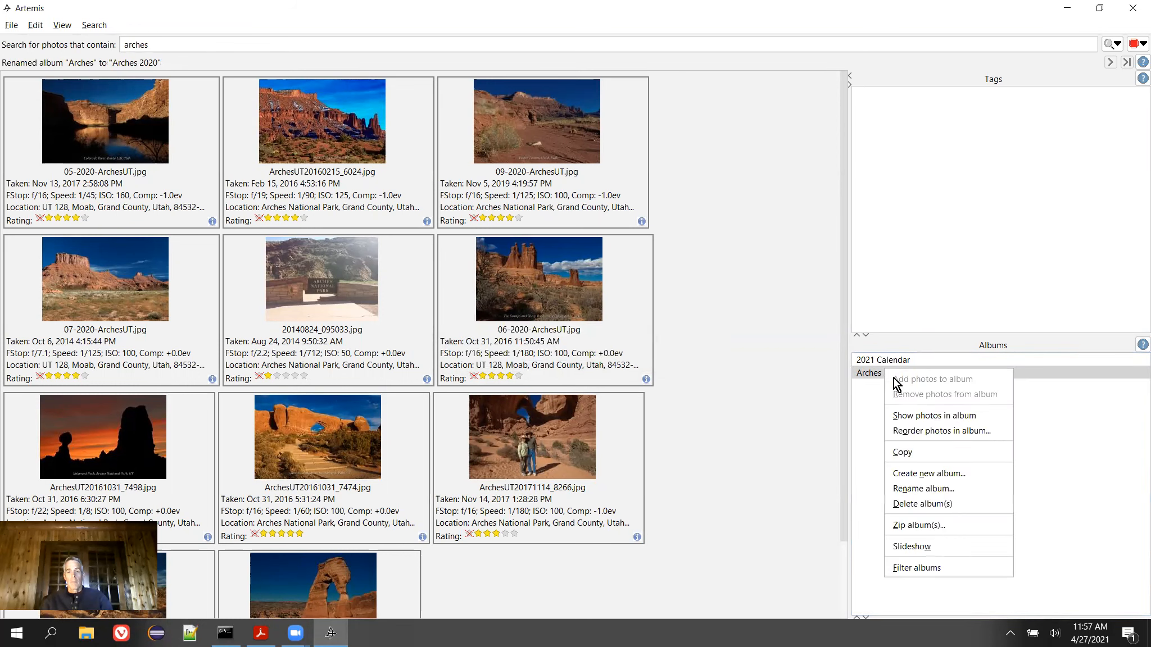
left_click(965, 525)
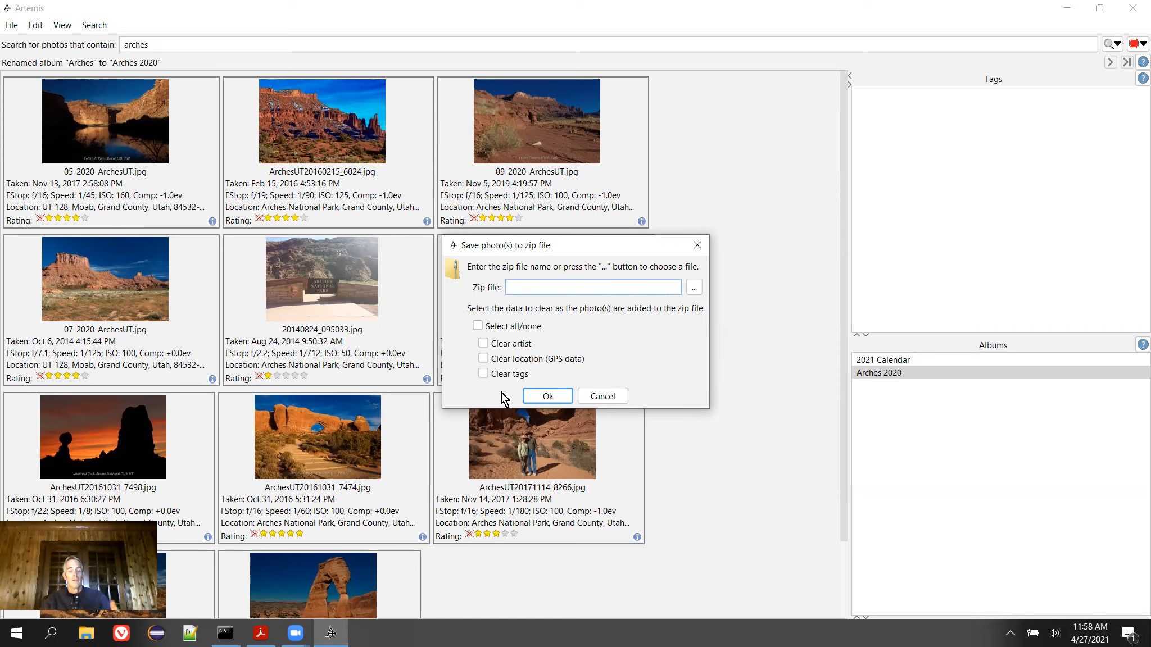
left_click(485, 373)
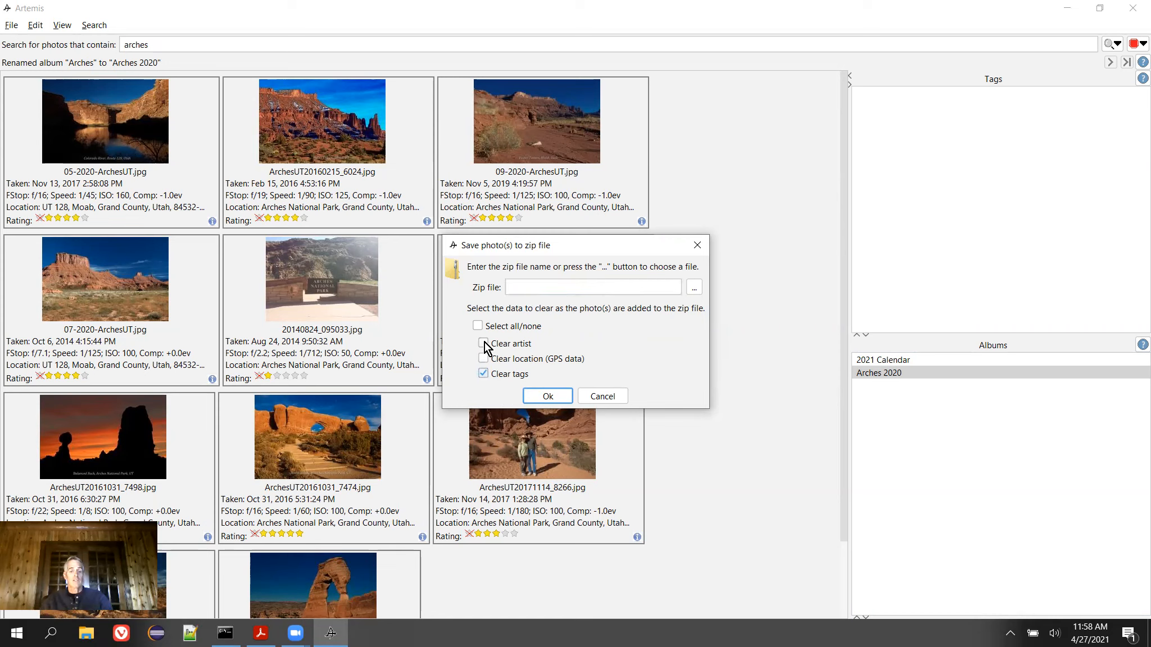
left_click(483, 344)
left_click(477, 327)
left_click(603, 396)
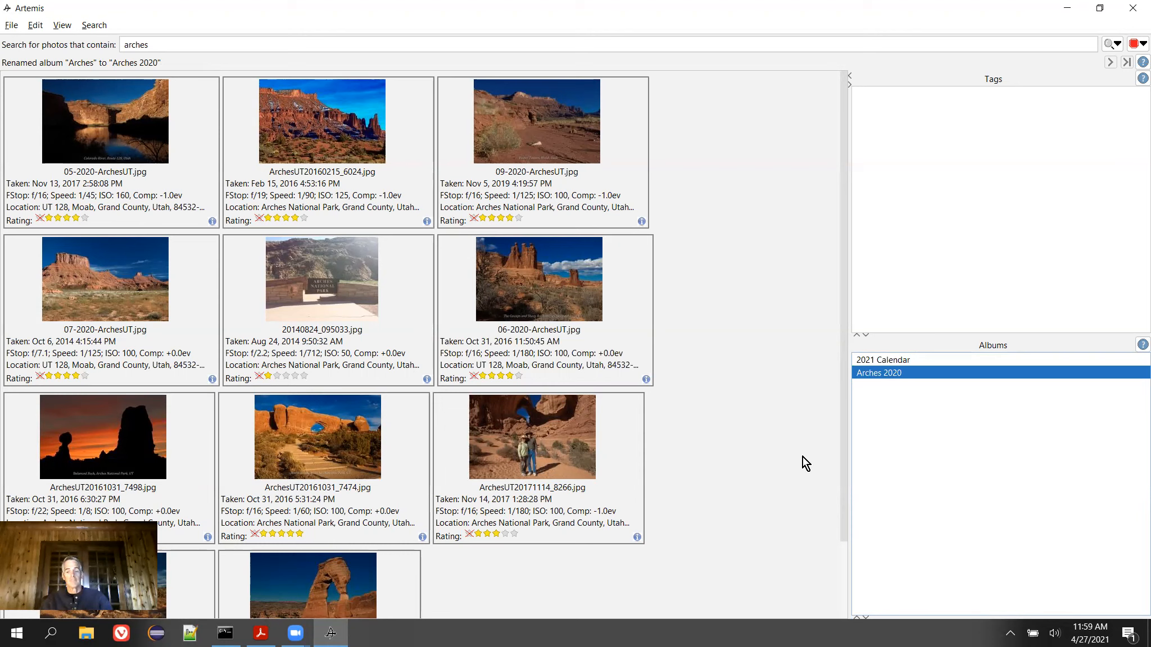
Turn on album filtering and select ArchesUT20171114_8266.jpg to list only the albums that contain it
right_click(898, 374)
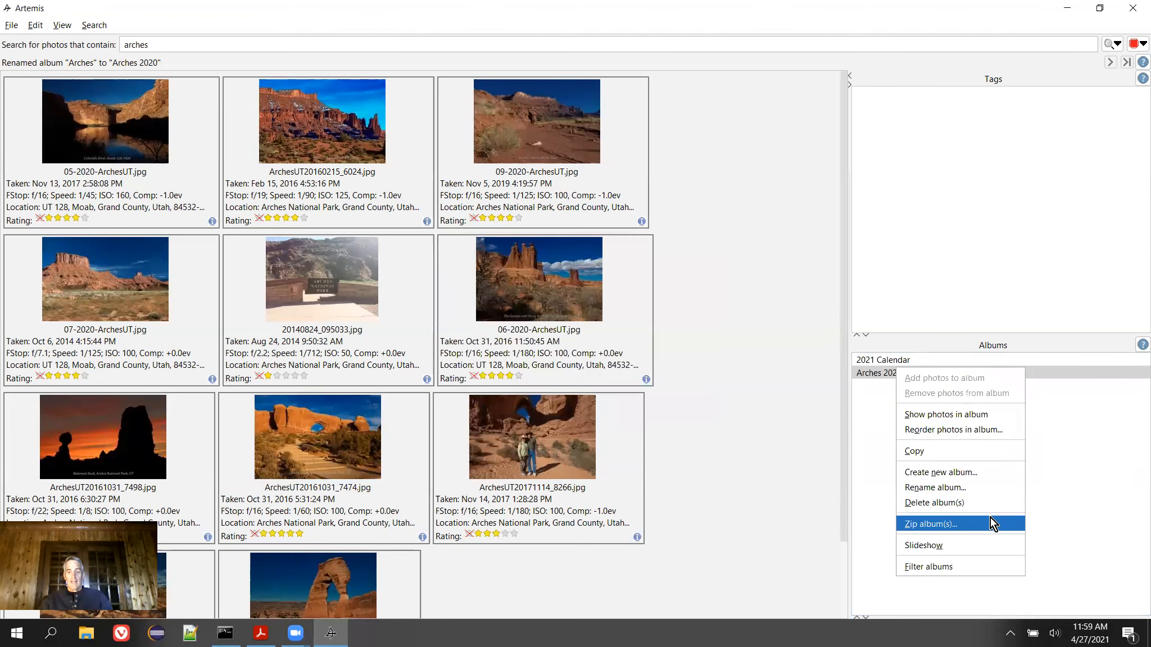
left_click(995, 571)
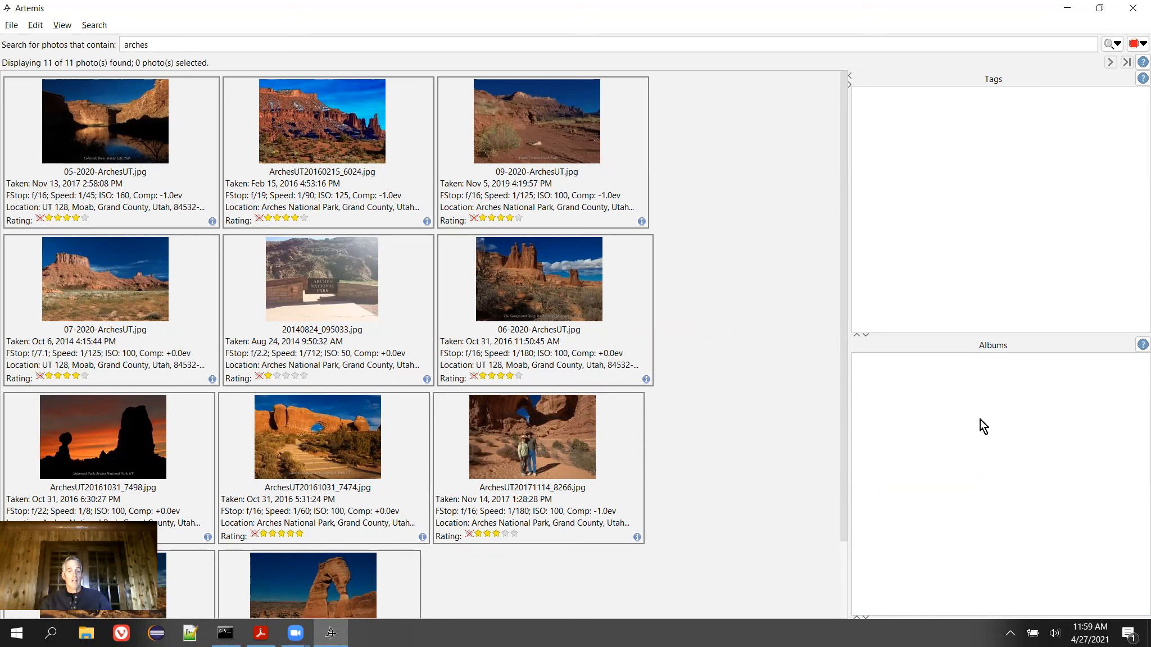
left_click(541, 438)
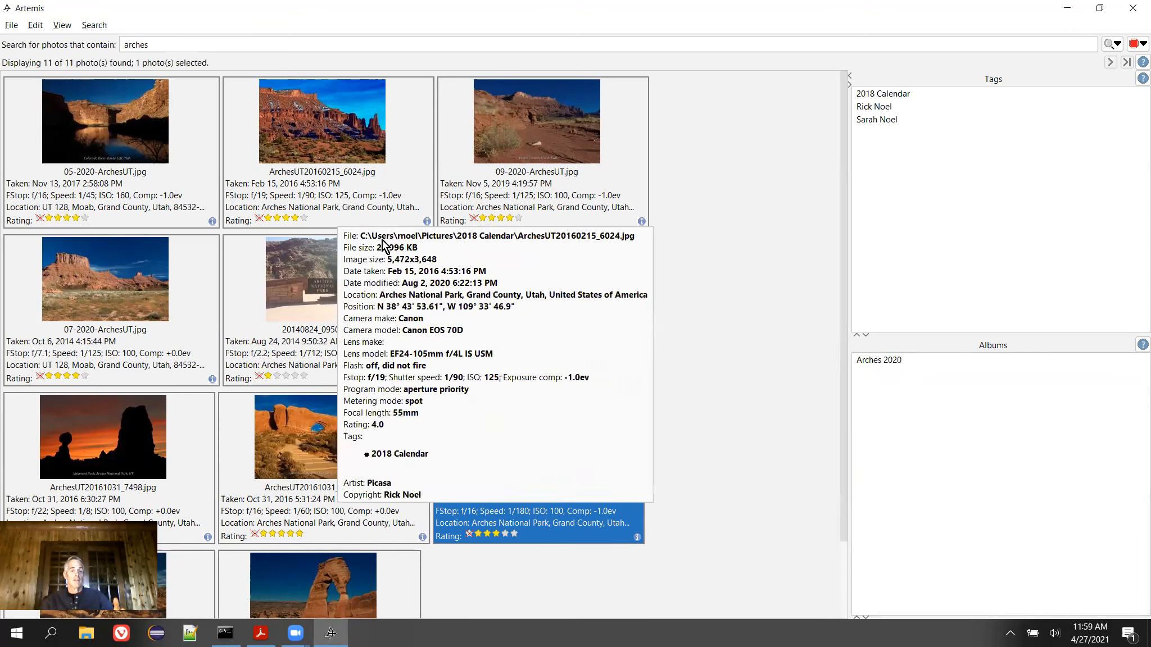
Delete the Arches 2020 album and turn off album filtering
right_click(879, 362)
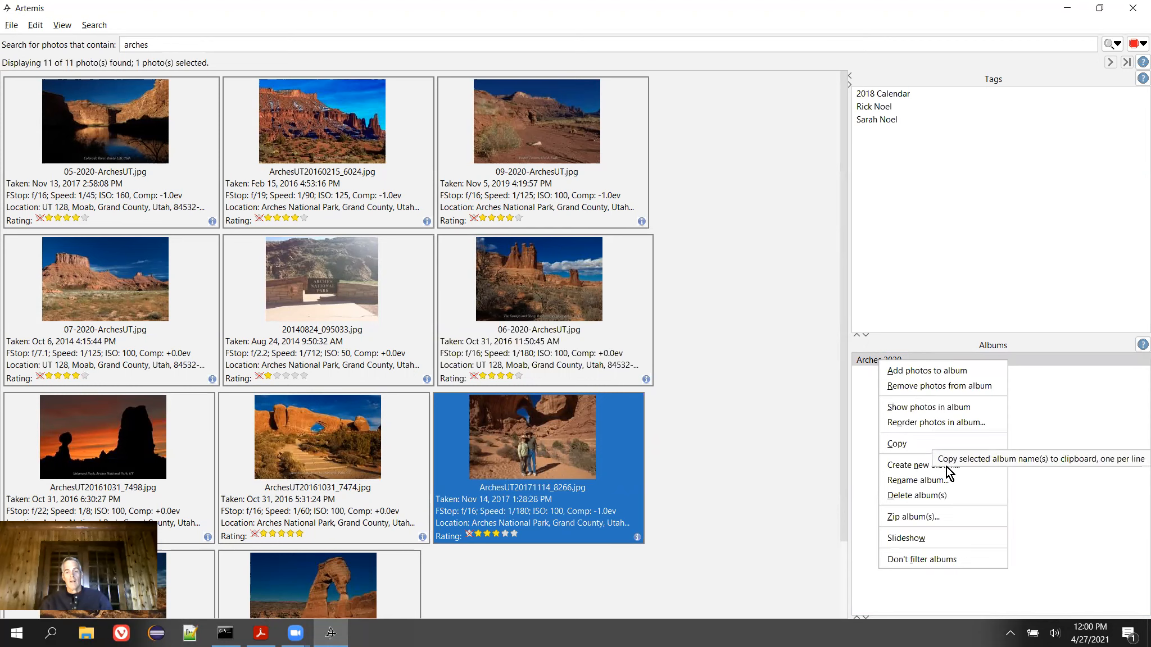
left_click(922, 495)
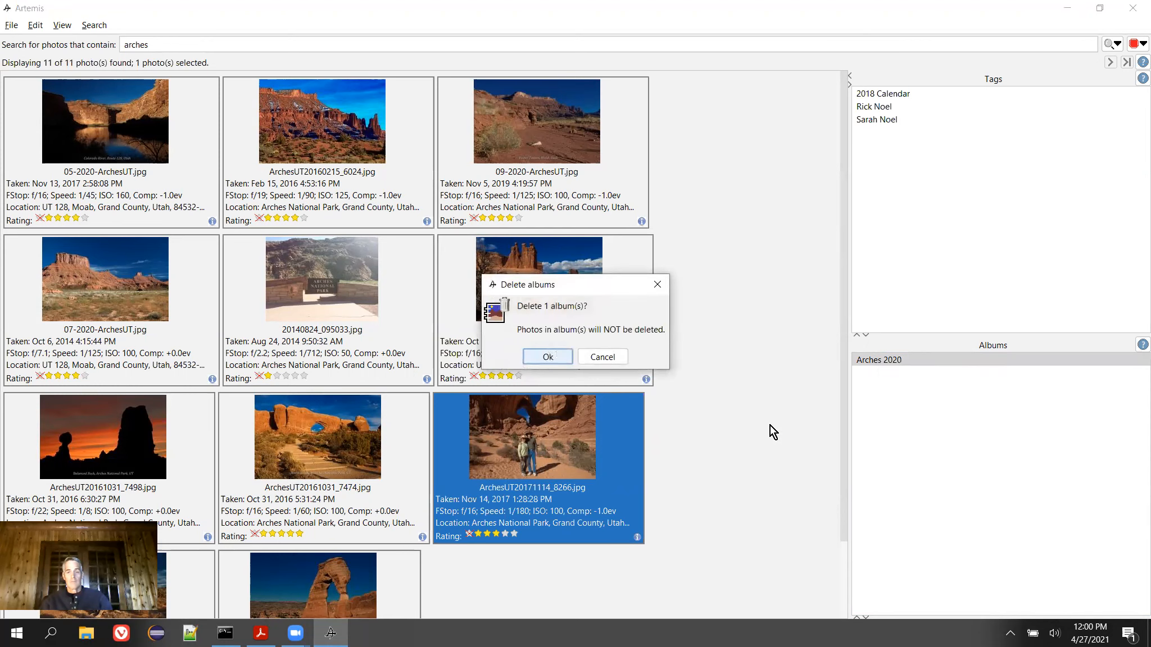
left_click(554, 357)
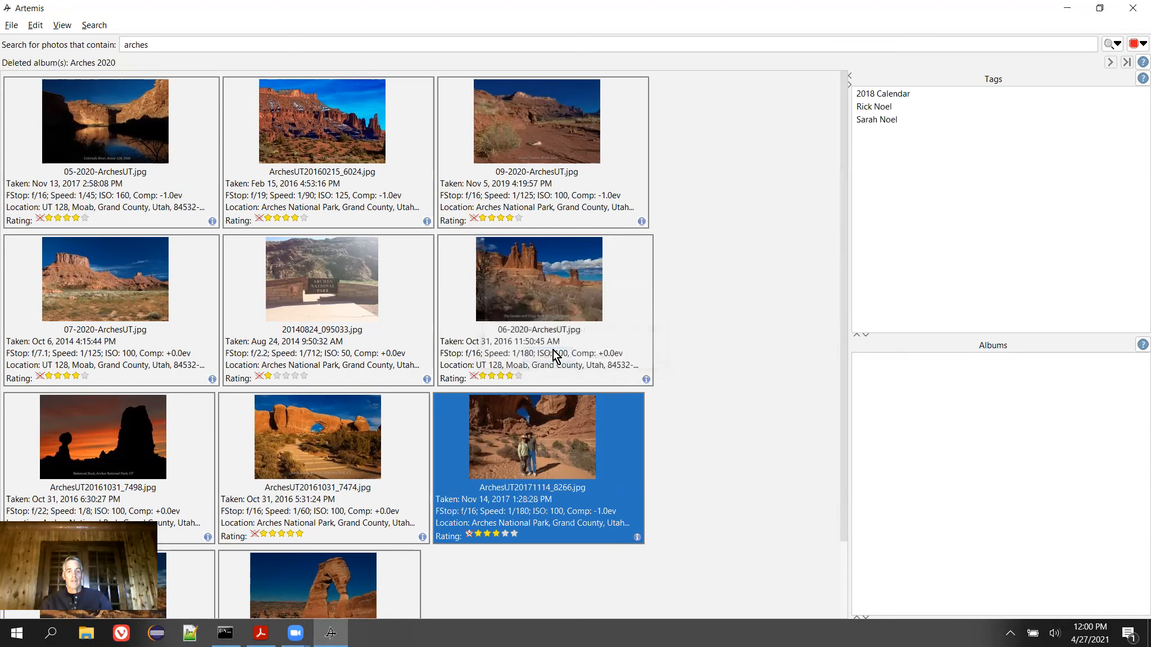
right_click(914, 403)
left_click(960, 602)
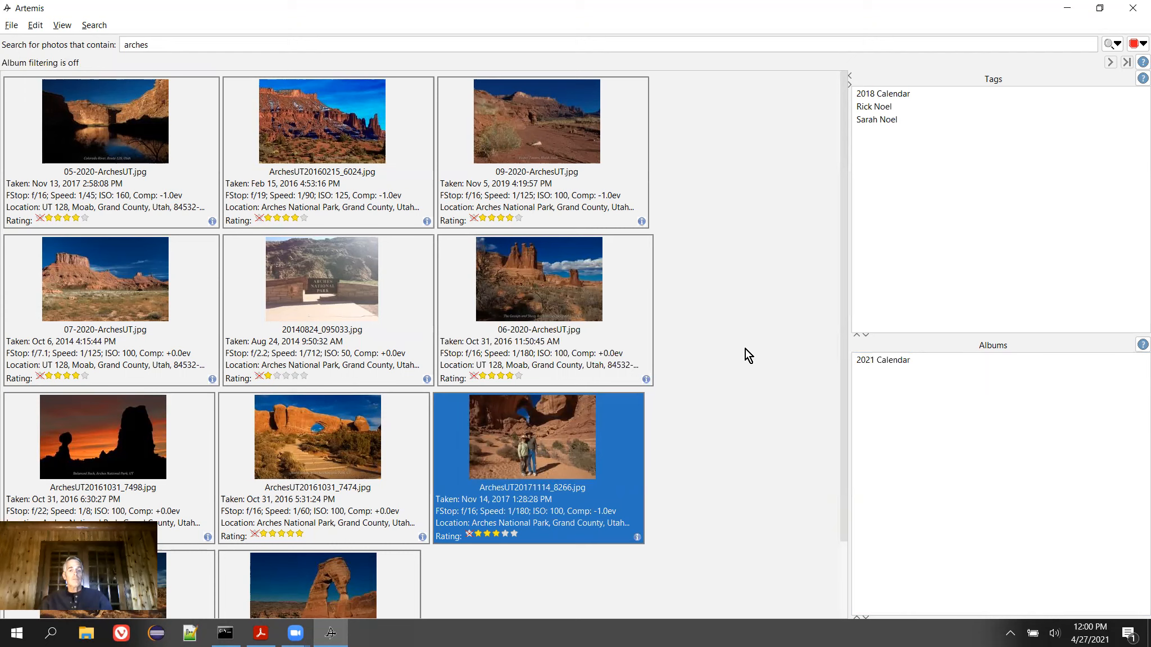
Run the "arches" photo search again and widen the photo area to fit four thumbnails per row
left_click(340, 42)
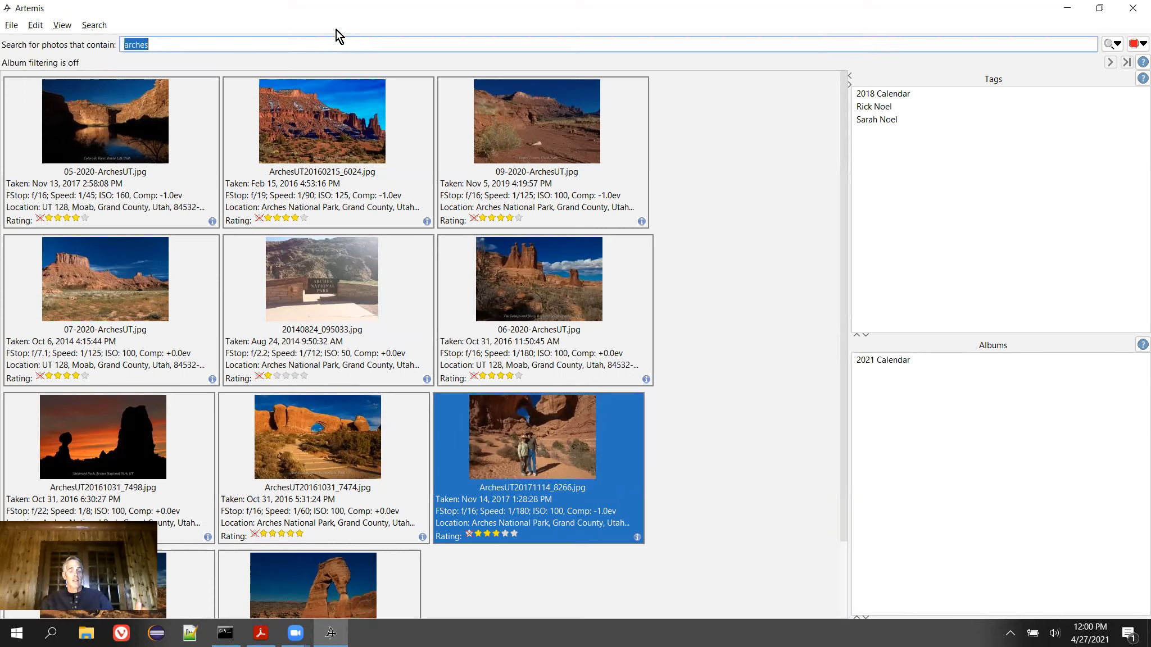
key("Return")
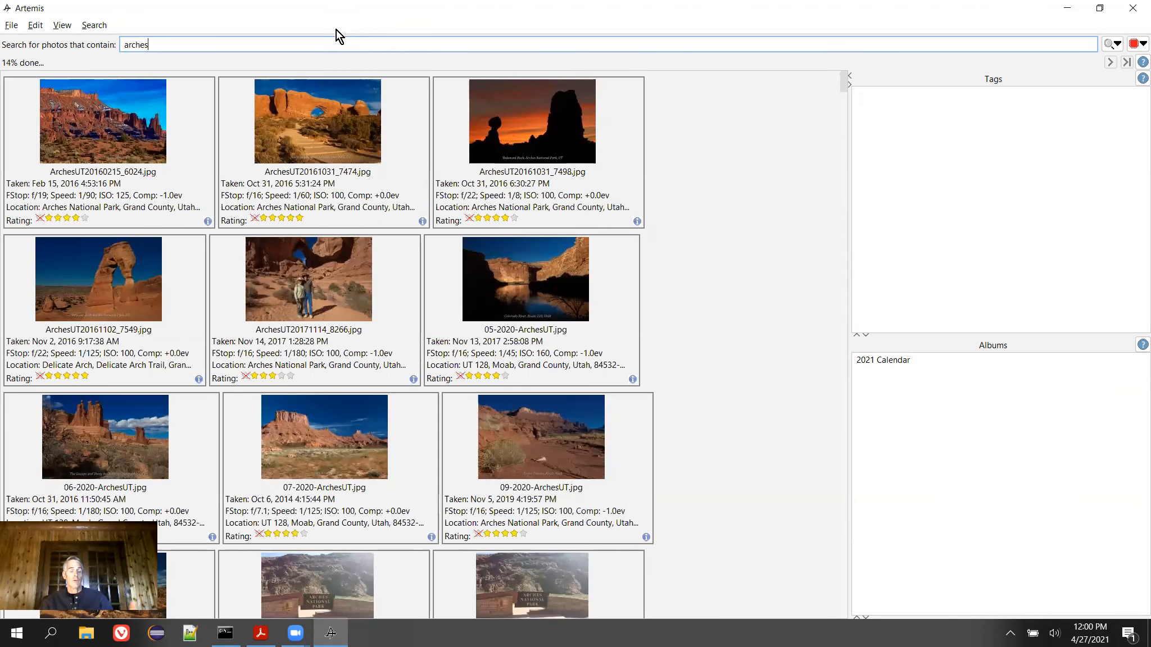
left_click_drag(850, 295, 895, 294)
Select the first eleven photos, ArchesUT20160215_6024.jpg through 20140824_095033.jpg, and add them to a new album named "Arches"
left_click(104, 149)
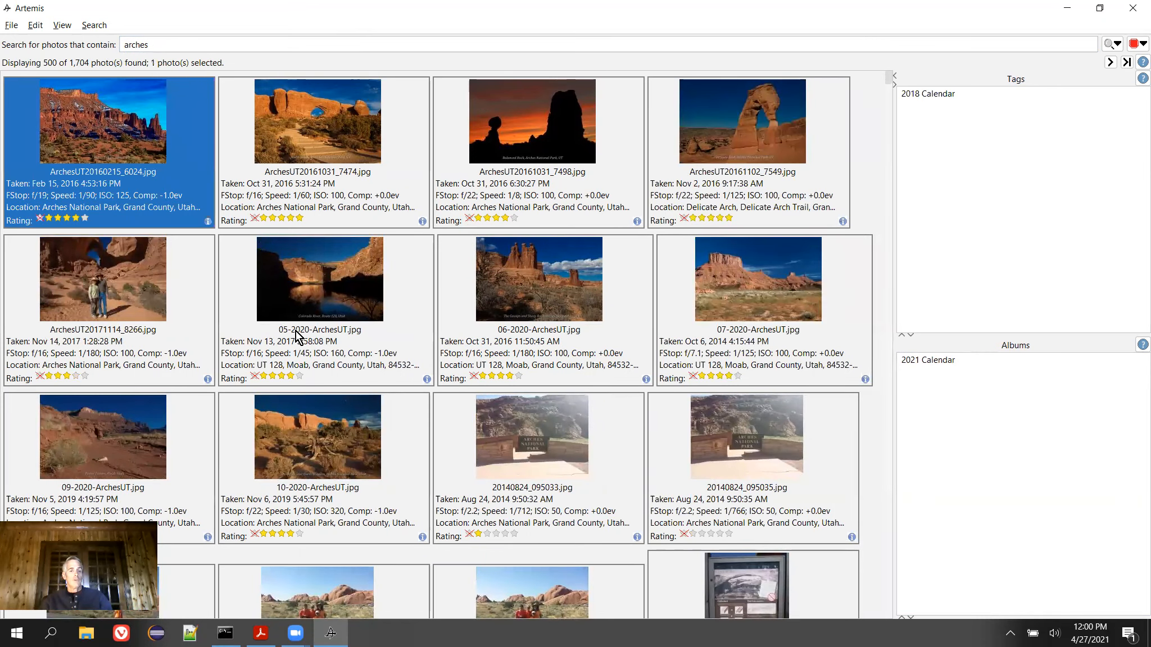
left_click(490, 441, "shift")
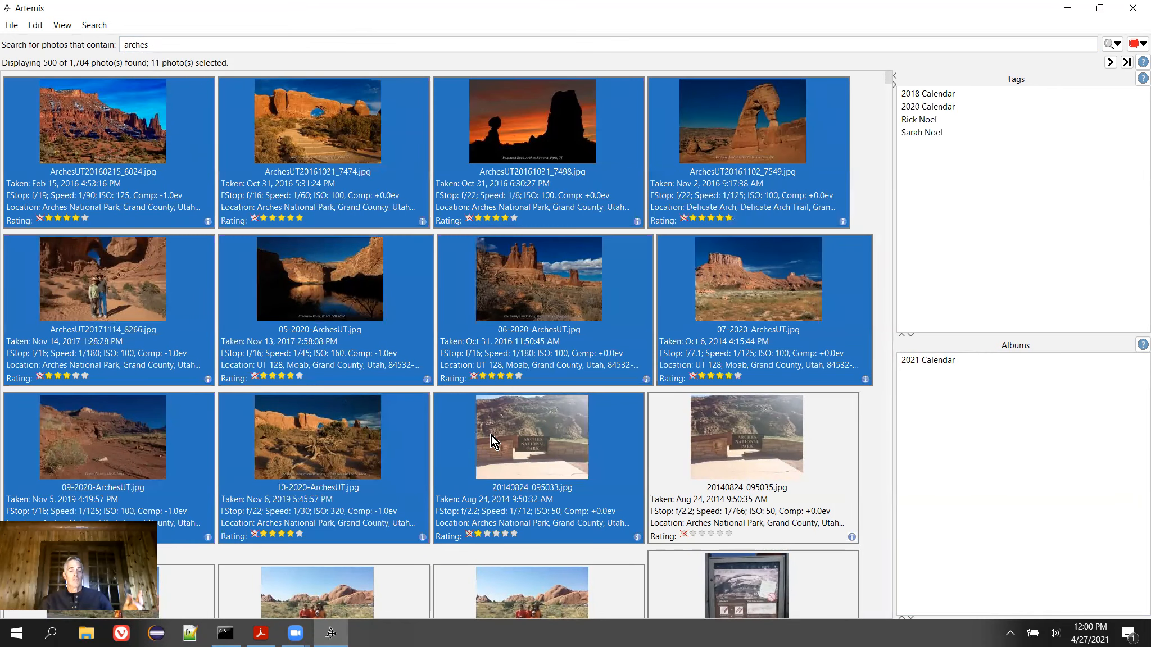
right_click(510, 277)
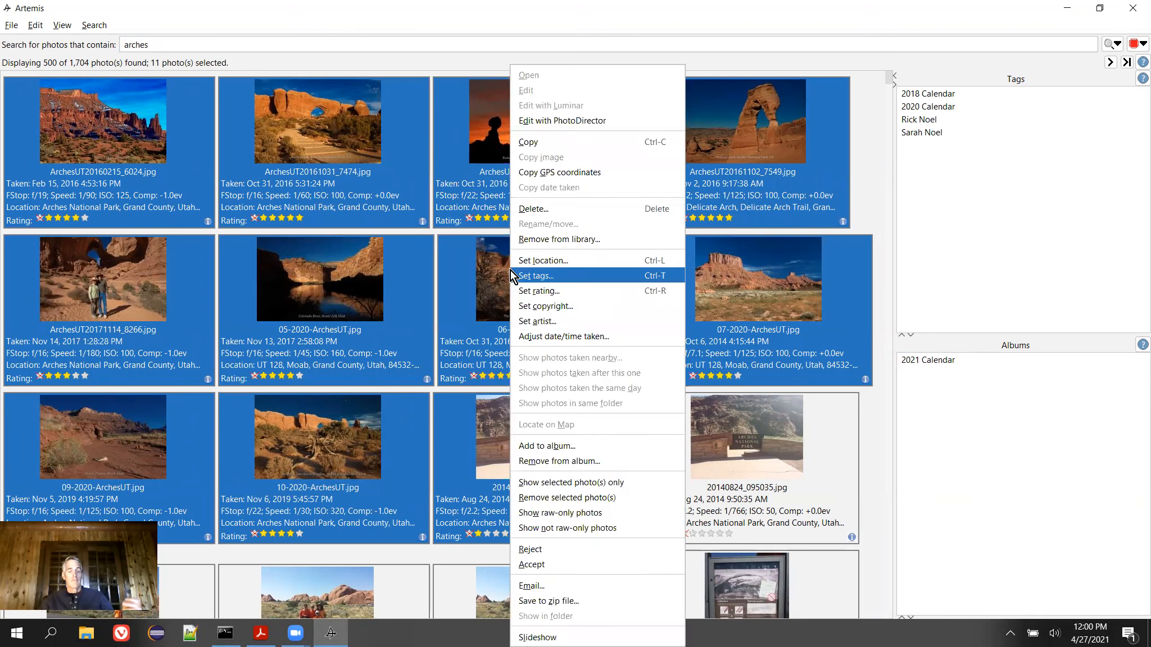
mouse_move(467, 356)
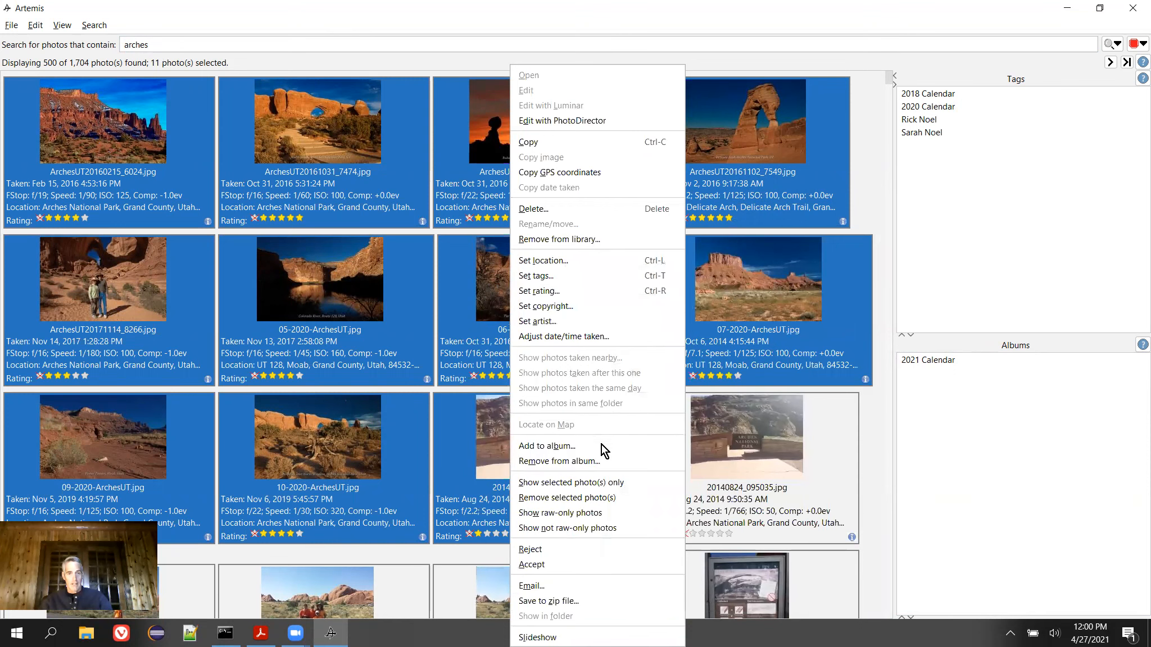
left_click(601, 448)
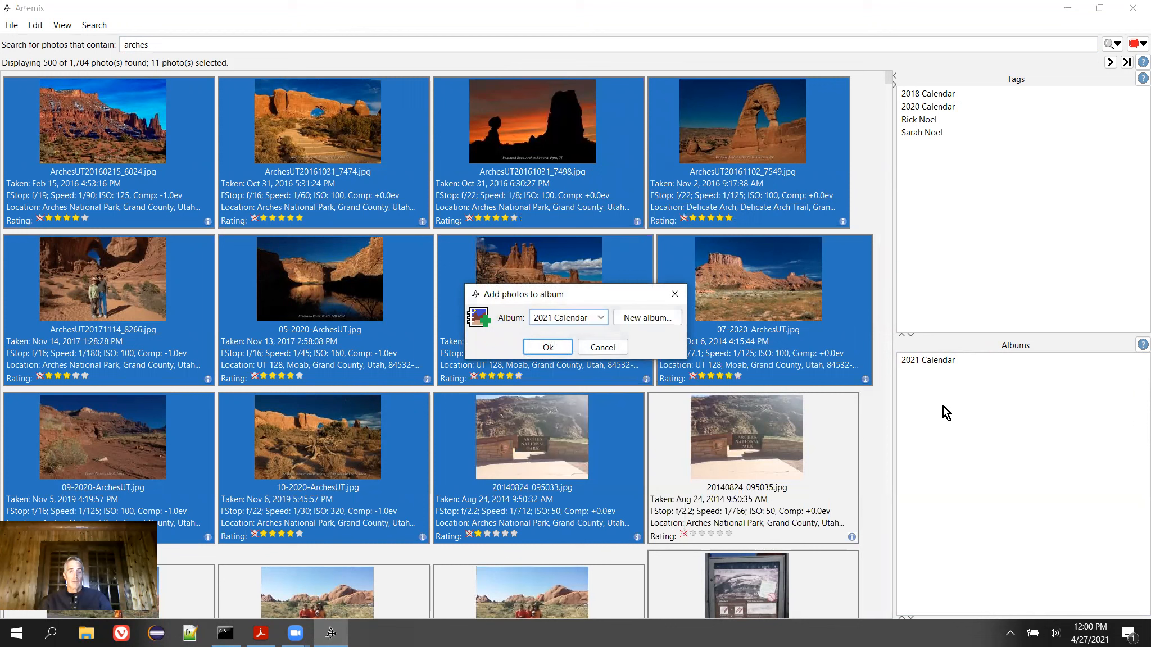
left_click(635, 321)
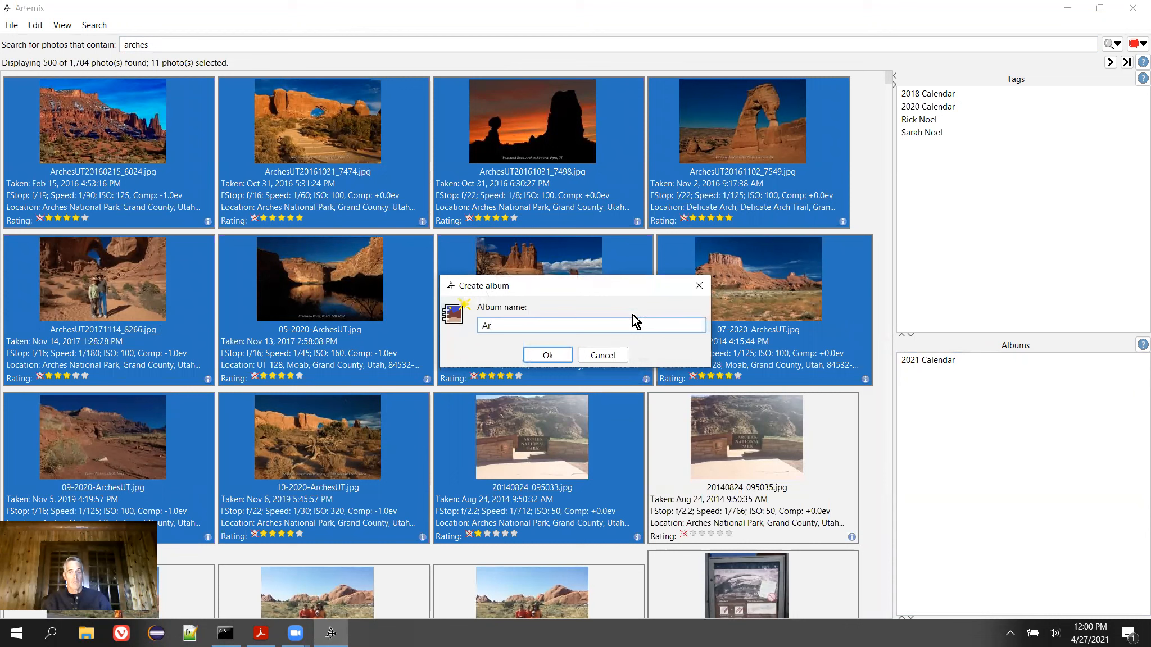
key("Return")
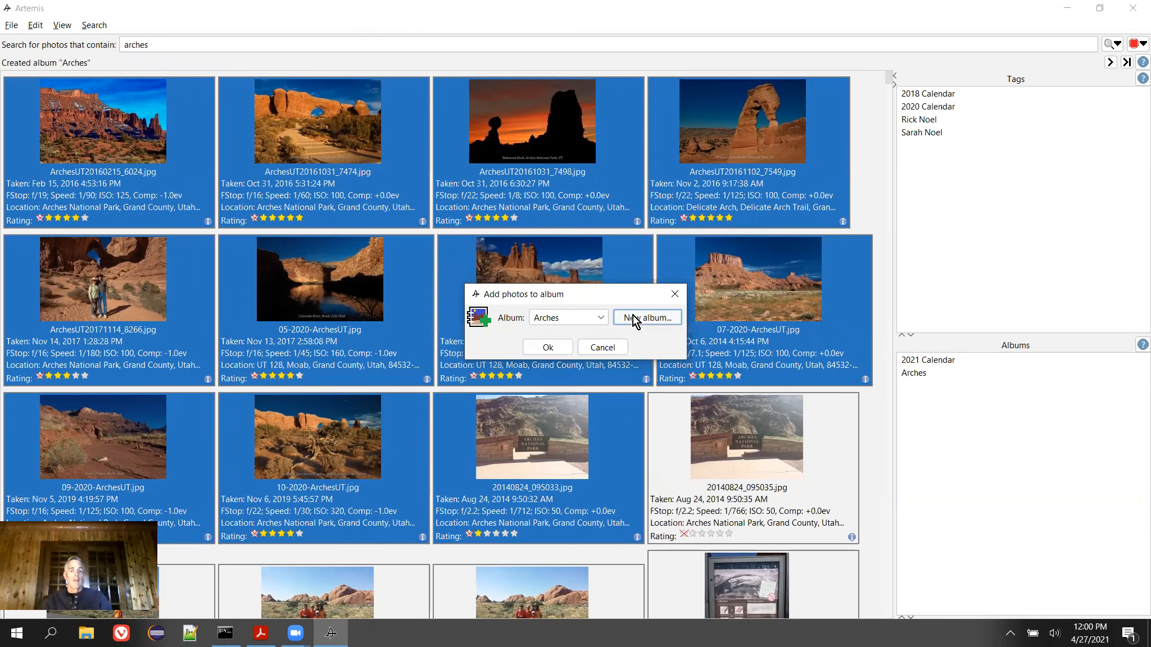
left_click(548, 347)
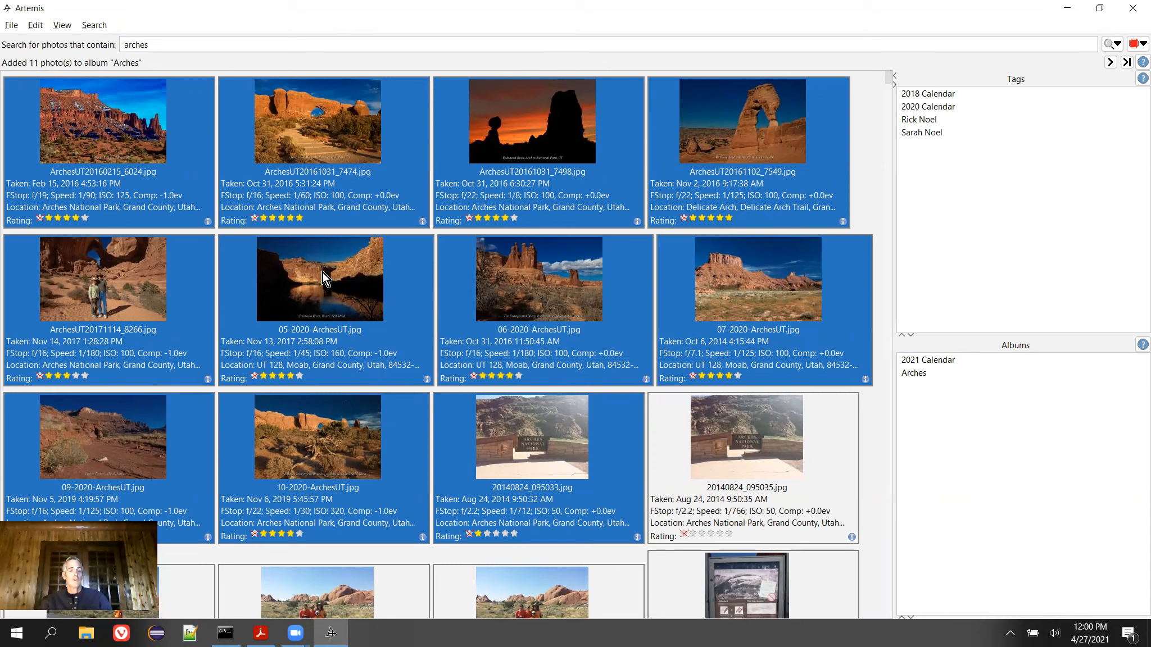
Add ArchesUT20141006_2530.JPG and ArchesUT20141006_2533.JPG from further down the search results to the existing Arches album
scroll(364, 289, "down", 10)
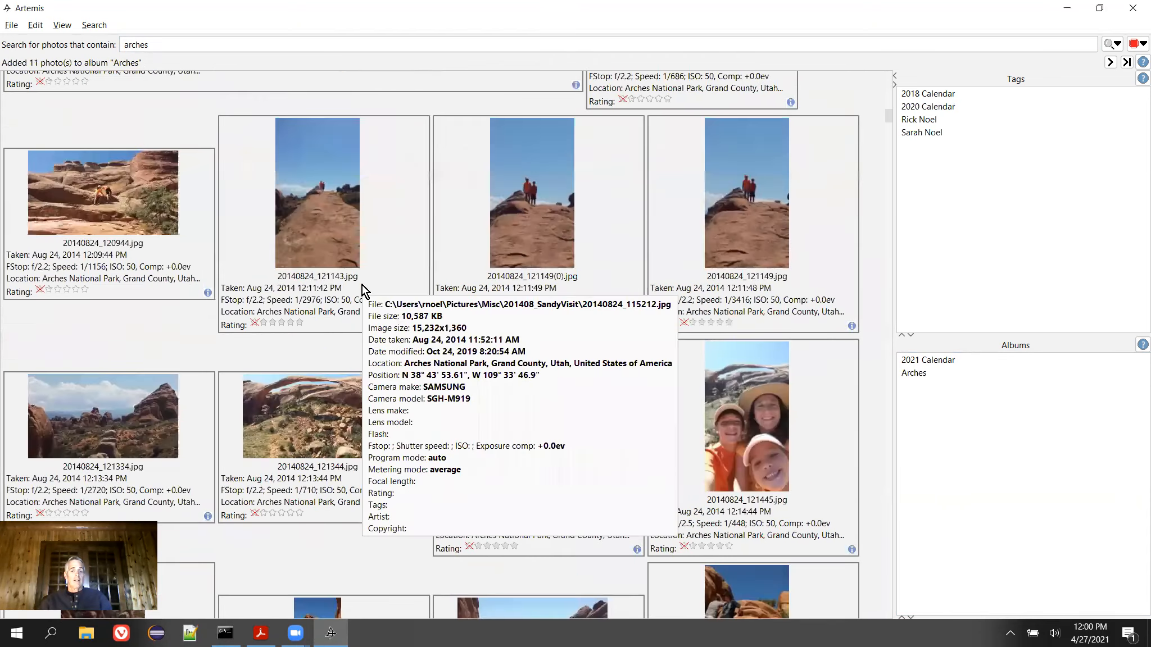
scroll(363, 289, "down", 5)
scroll(363, 289, "down", 5)
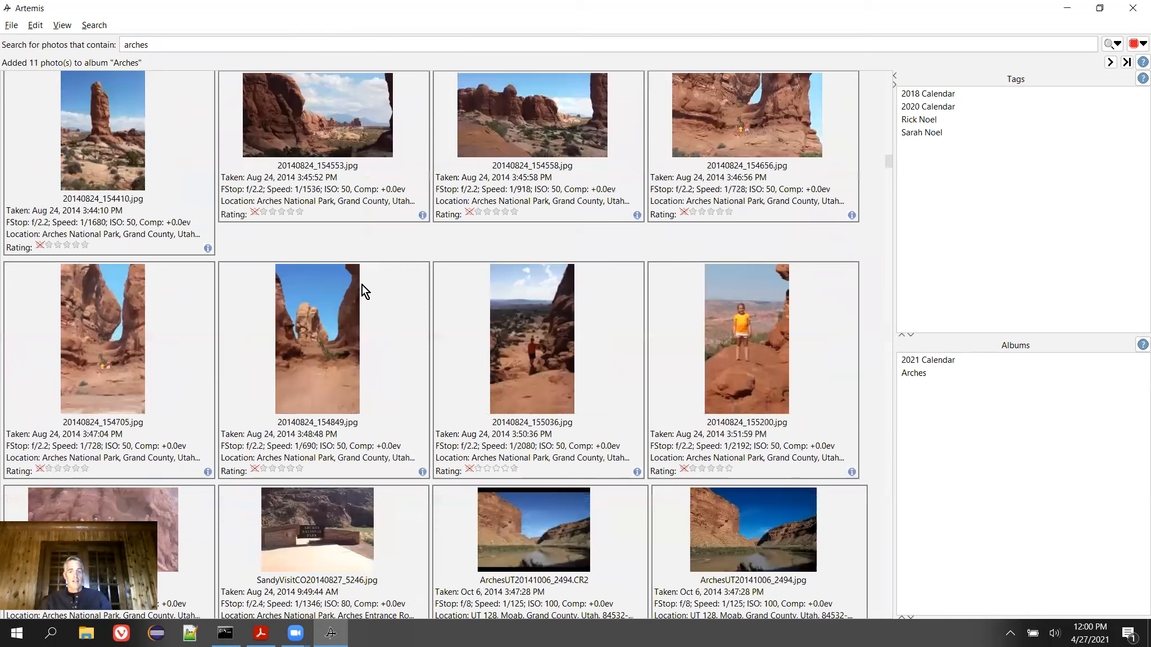
scroll(363, 286, "down", 10)
left_click(286, 245)
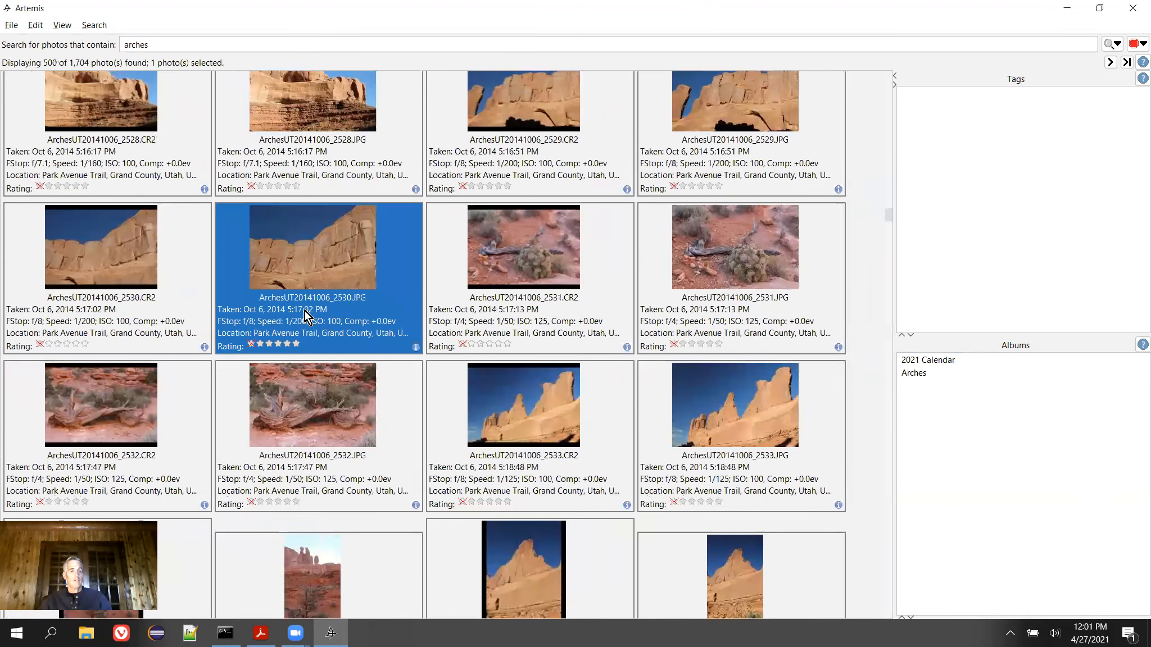
left_click(730, 419, "ctrl")
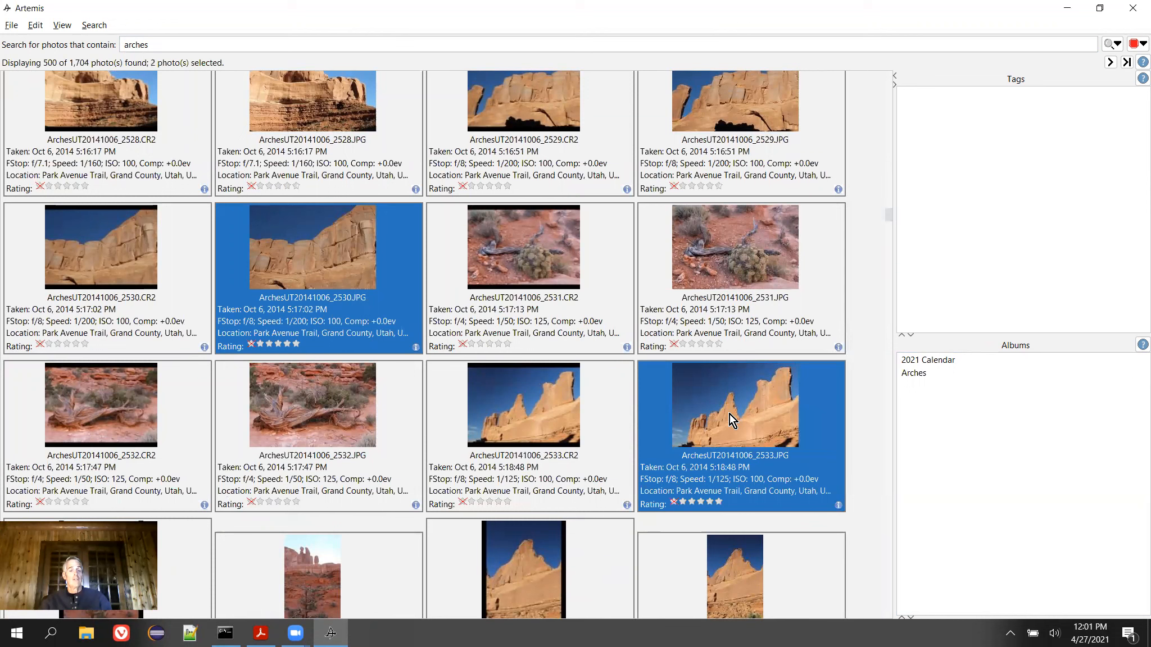
right_click(690, 403)
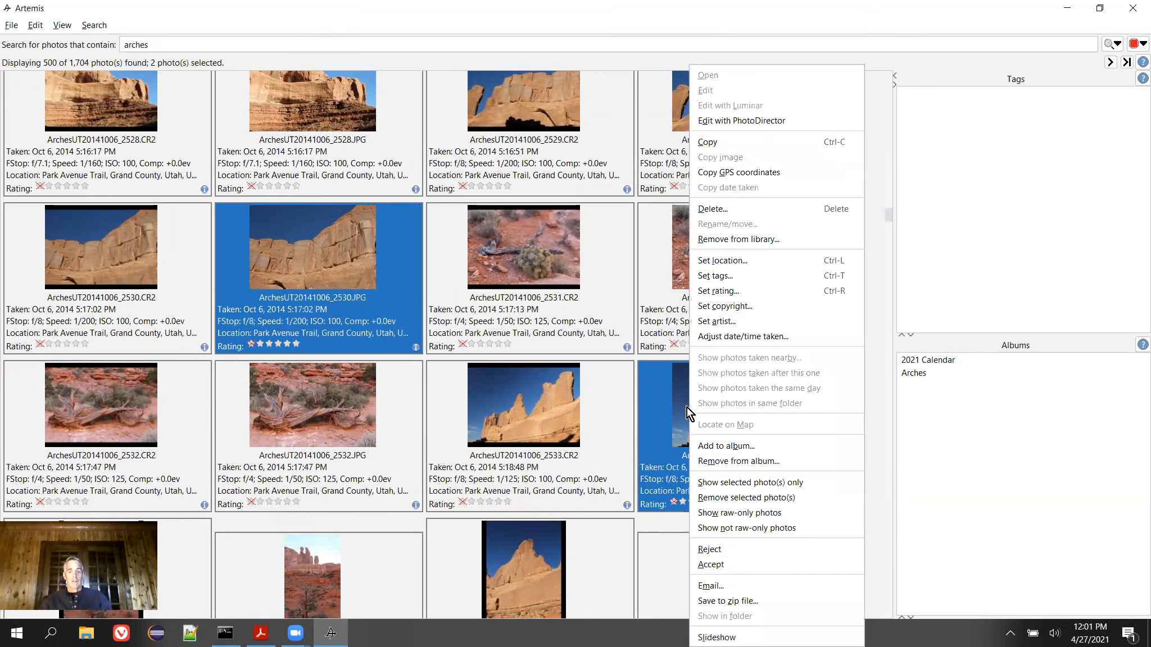
left_click(747, 447)
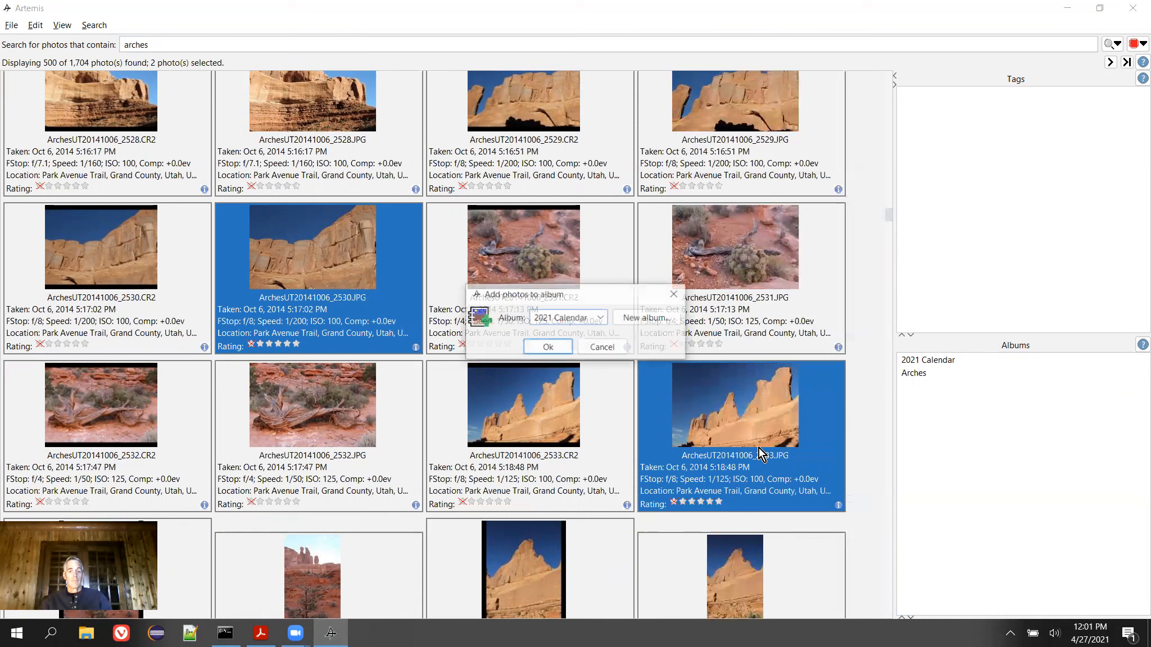
left_click(585, 325)
left_click(580, 349)
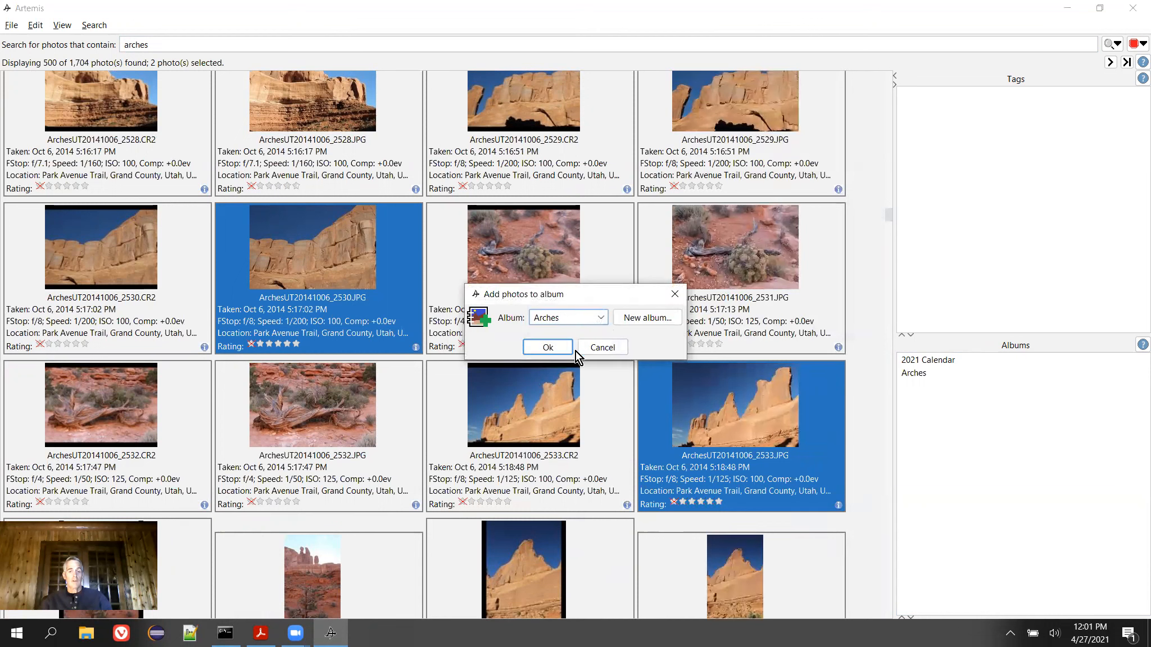
left_click(548, 347)
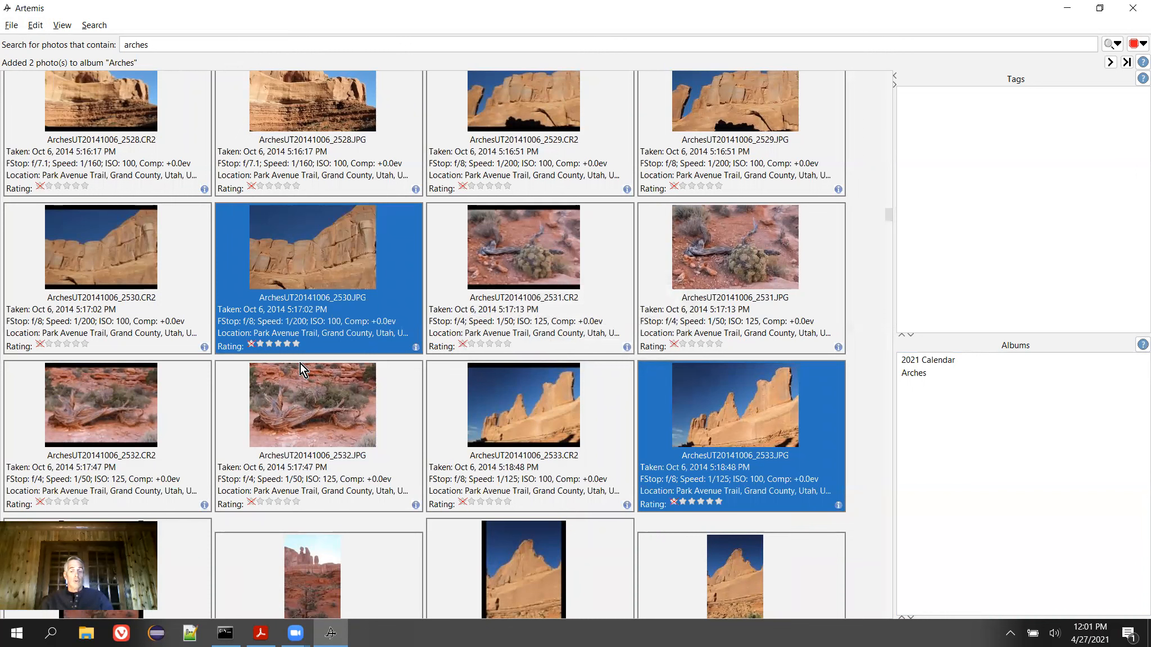
Add ArchesUT20141006_2531.JPG and ArchesUT20141006_2528.JPG directly onto the Arches entry in the album list
scroll(343, 347, "up", 3)
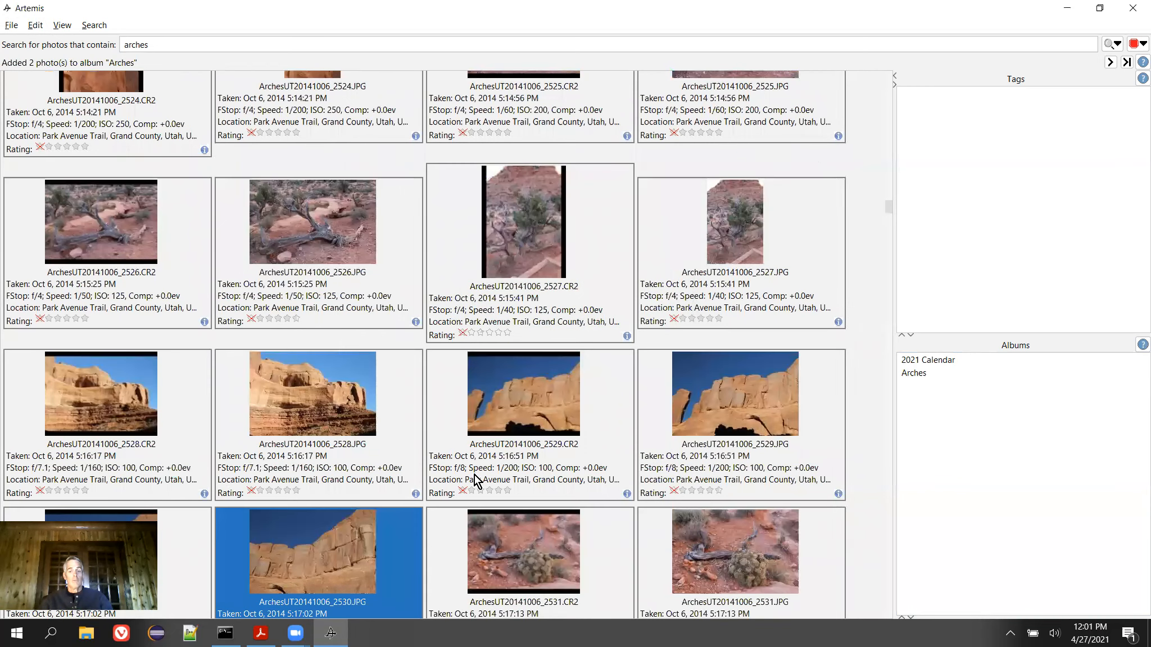
left_click(697, 570)
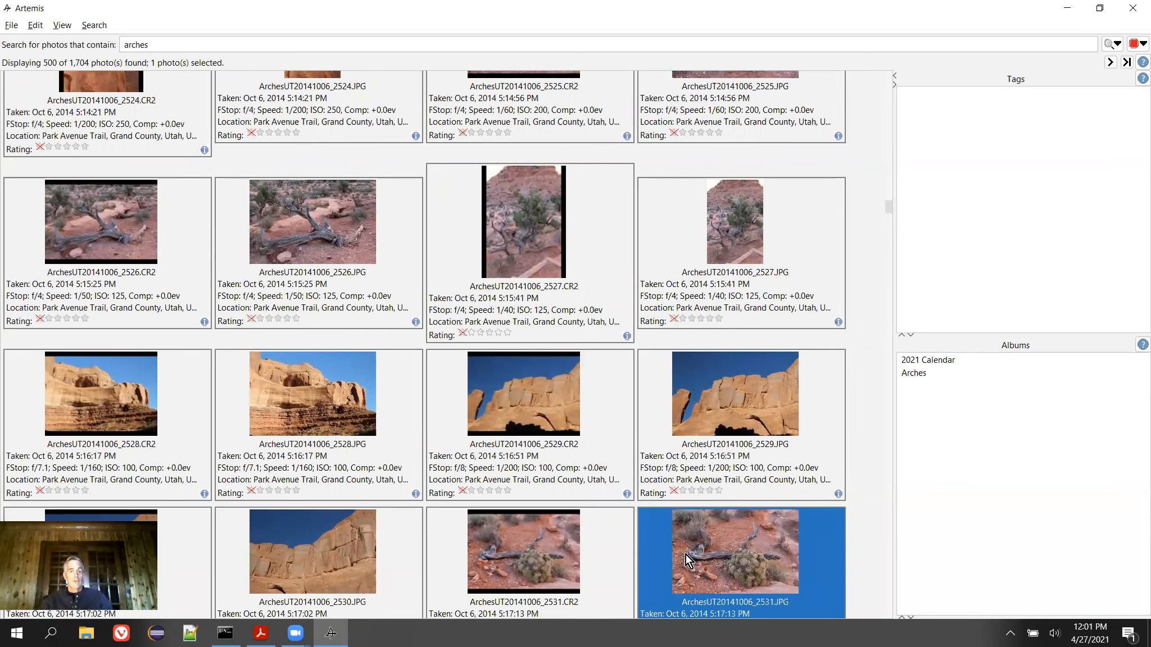
left_click(301, 390, "ctrl")
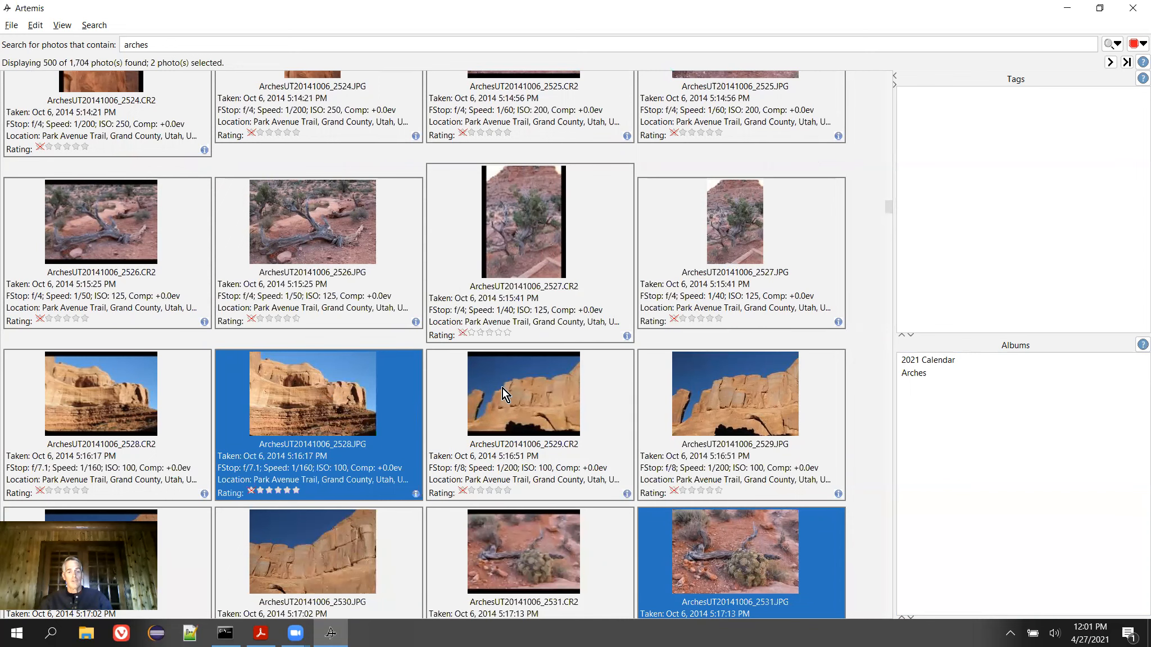
mouse_move(514, 389)
left_click_drag(325, 386, 912, 375)
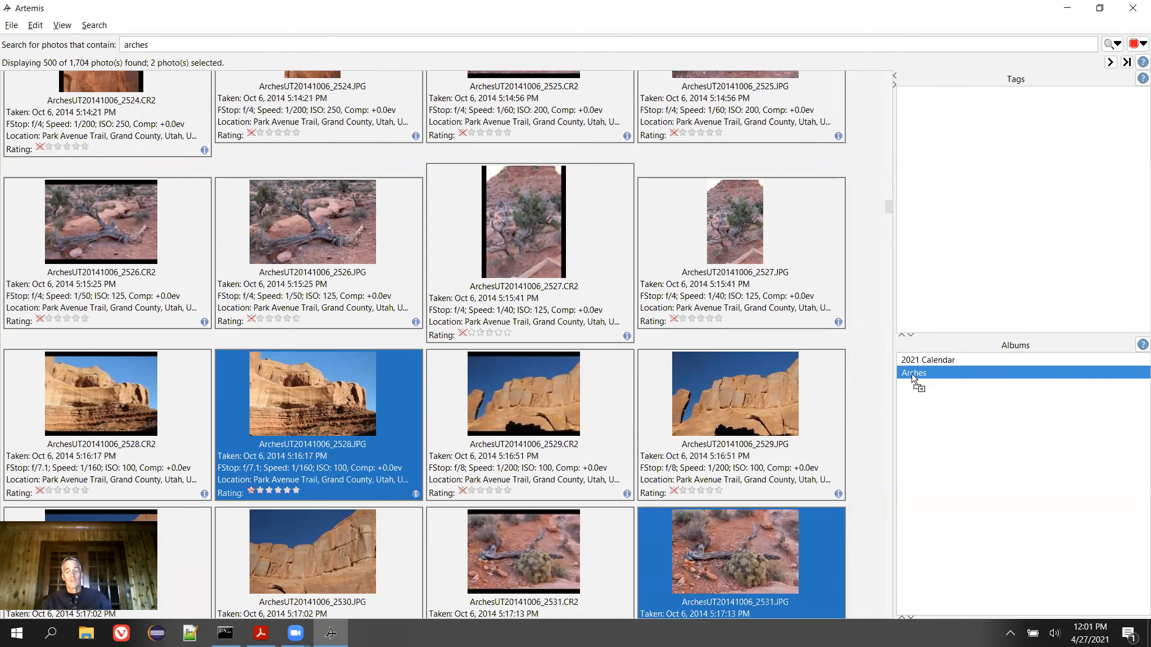
left_click_drag(912, 378, 913, 379)
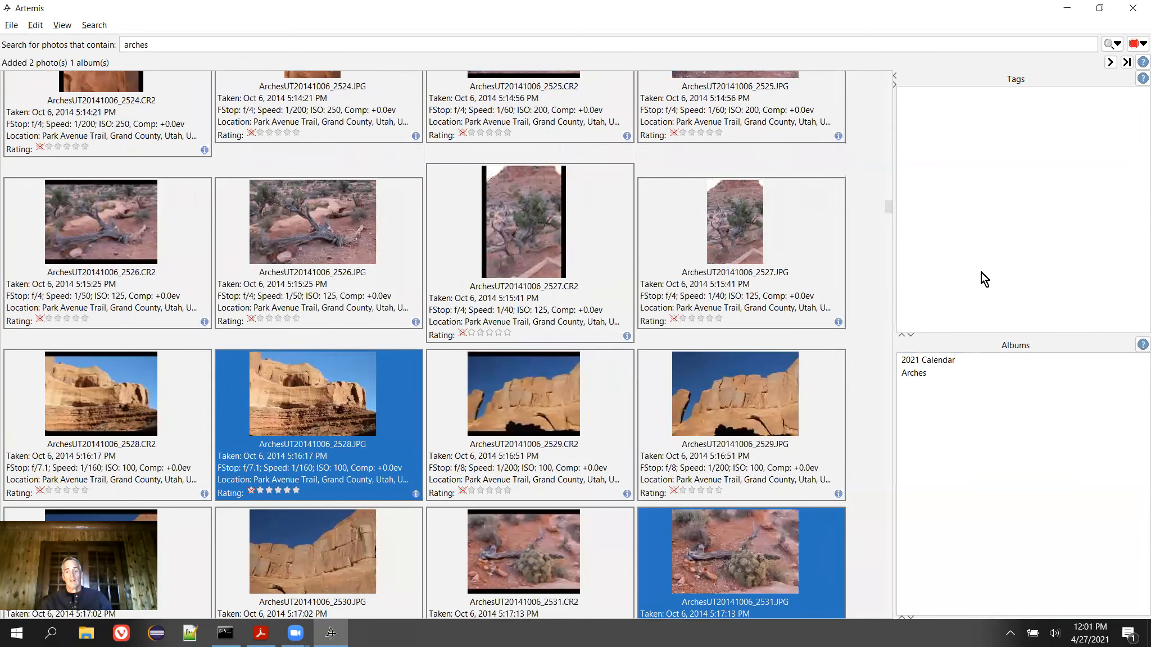
Display the Arches album and check its last photos
left_click(913, 374)
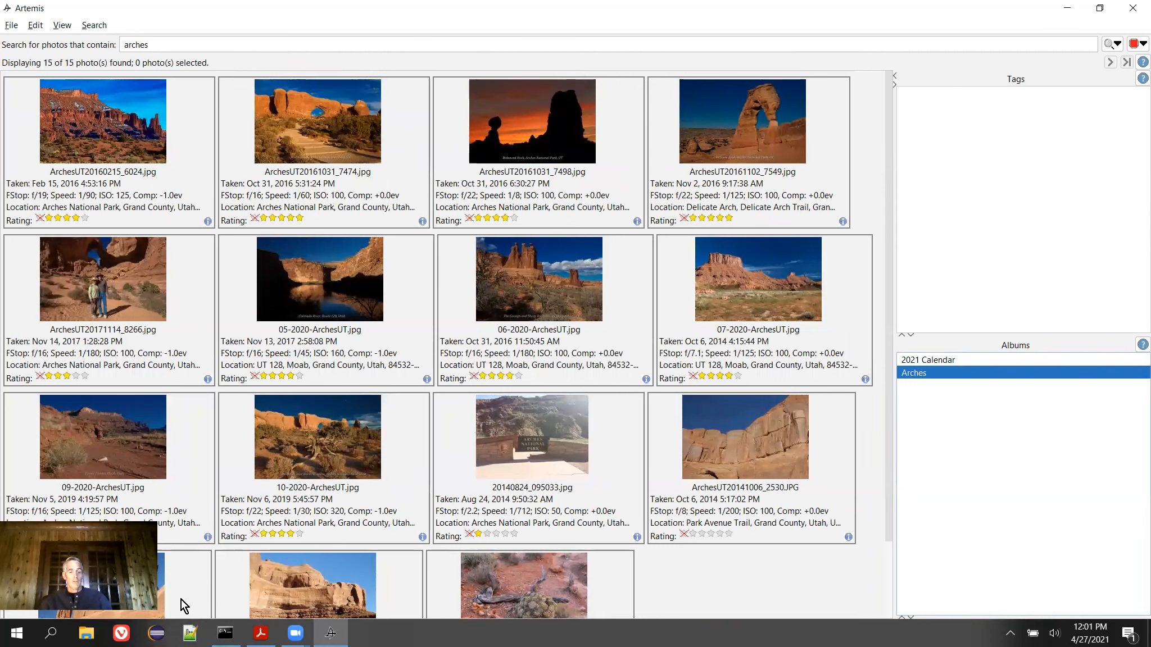
scroll(289, 495, "down", 2)
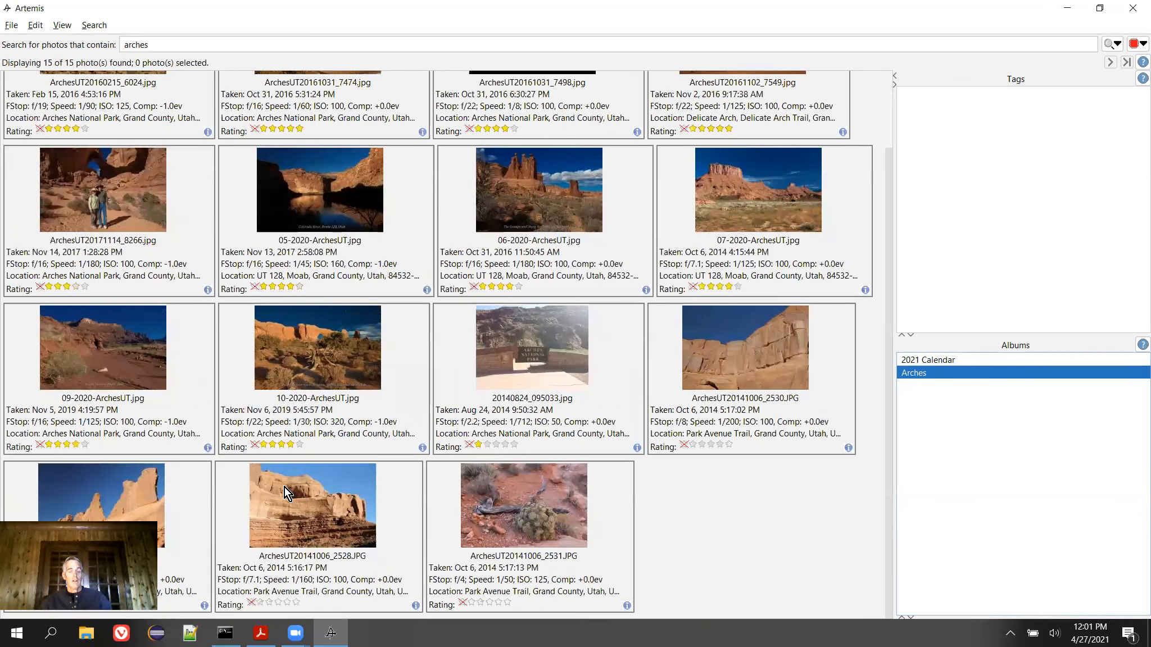
mouse_move(288, 494)
Switch to the ArtemisPresentation.pdf slides
key("alt+Tab")
key("alt+Tab")
key("alt+Tab")
key("alt+Tab")
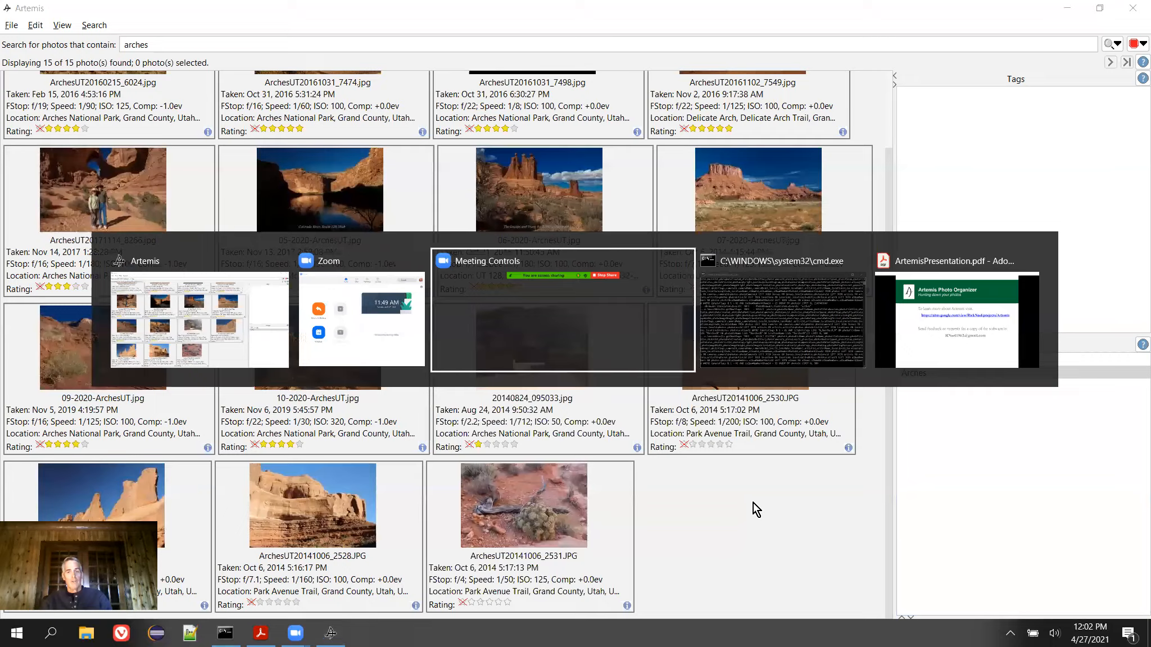